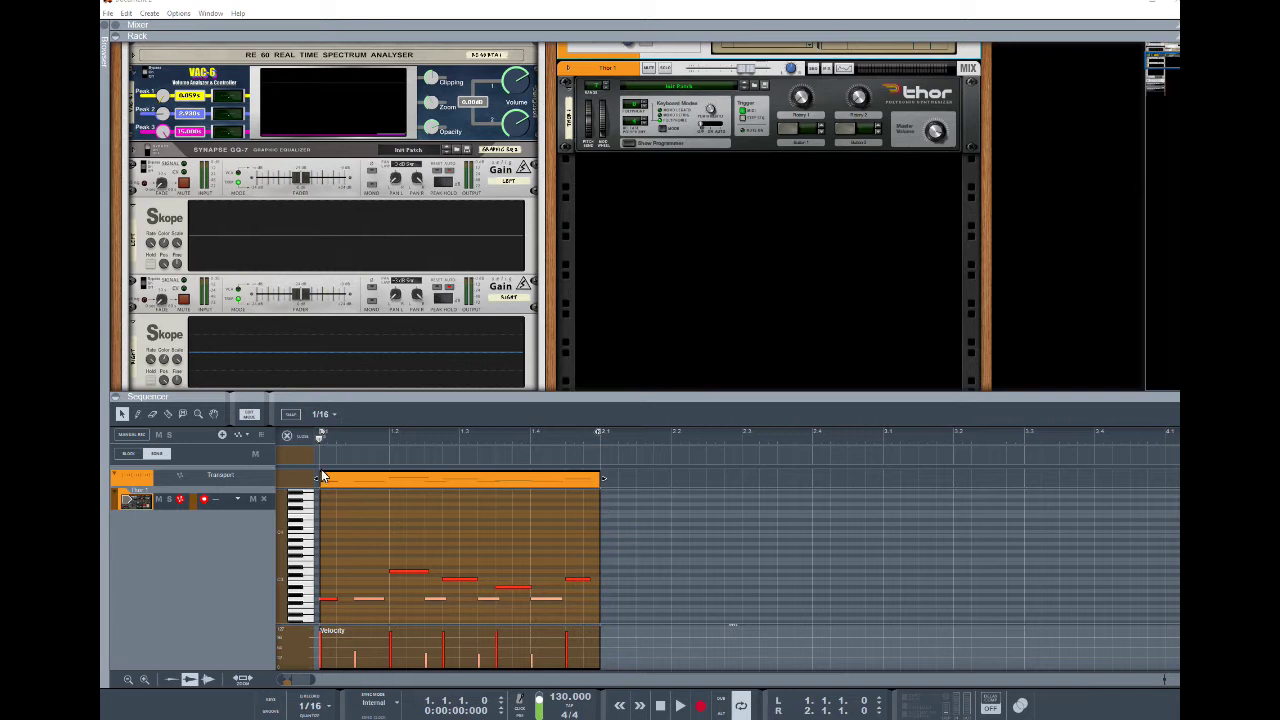
Bounce the Thor 1 bassline clip in place to a new 'Thor 1 Bounced' audio track and expand its rack device.
left_click(288, 437)
right_click(459, 507)
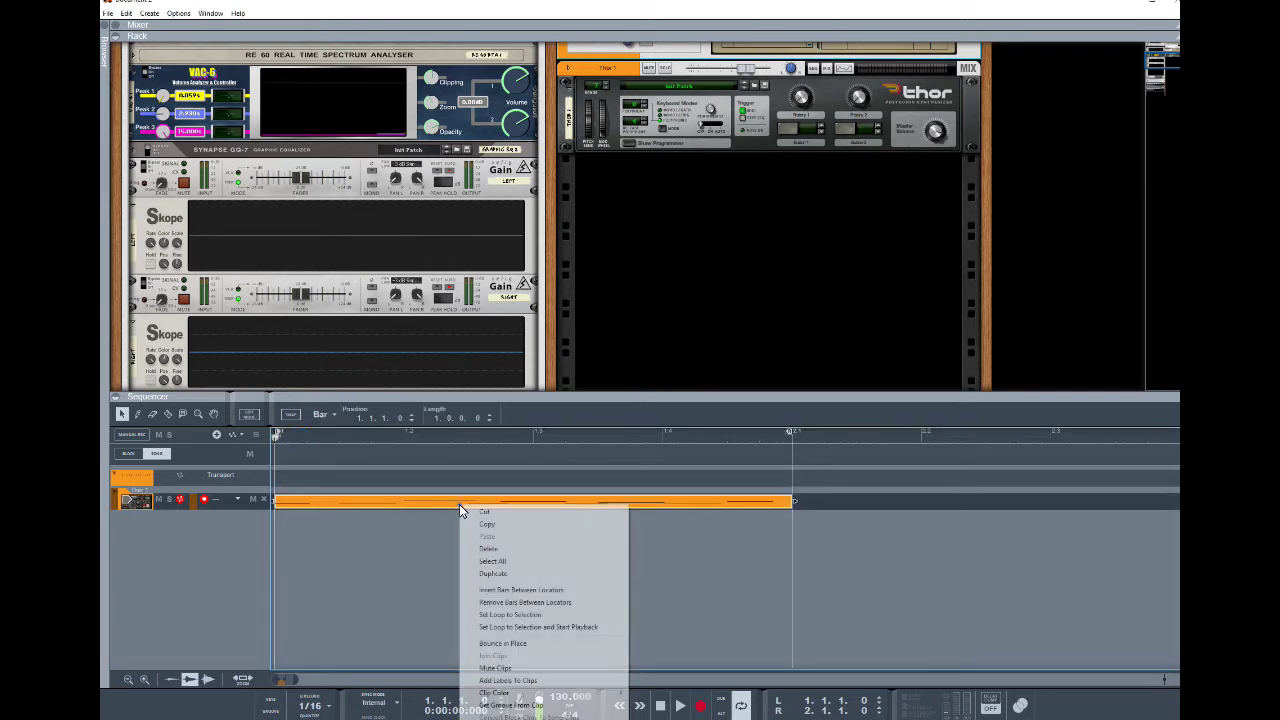
left_click(532, 643)
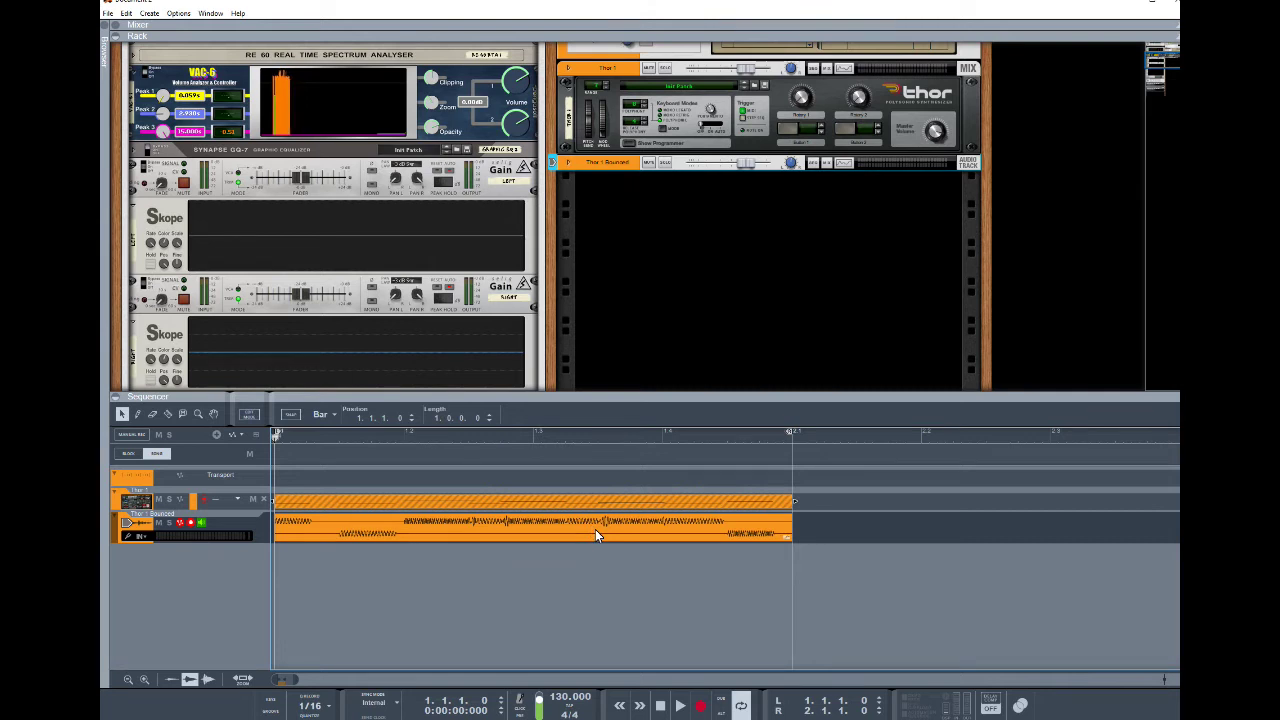
left_click(567, 165)
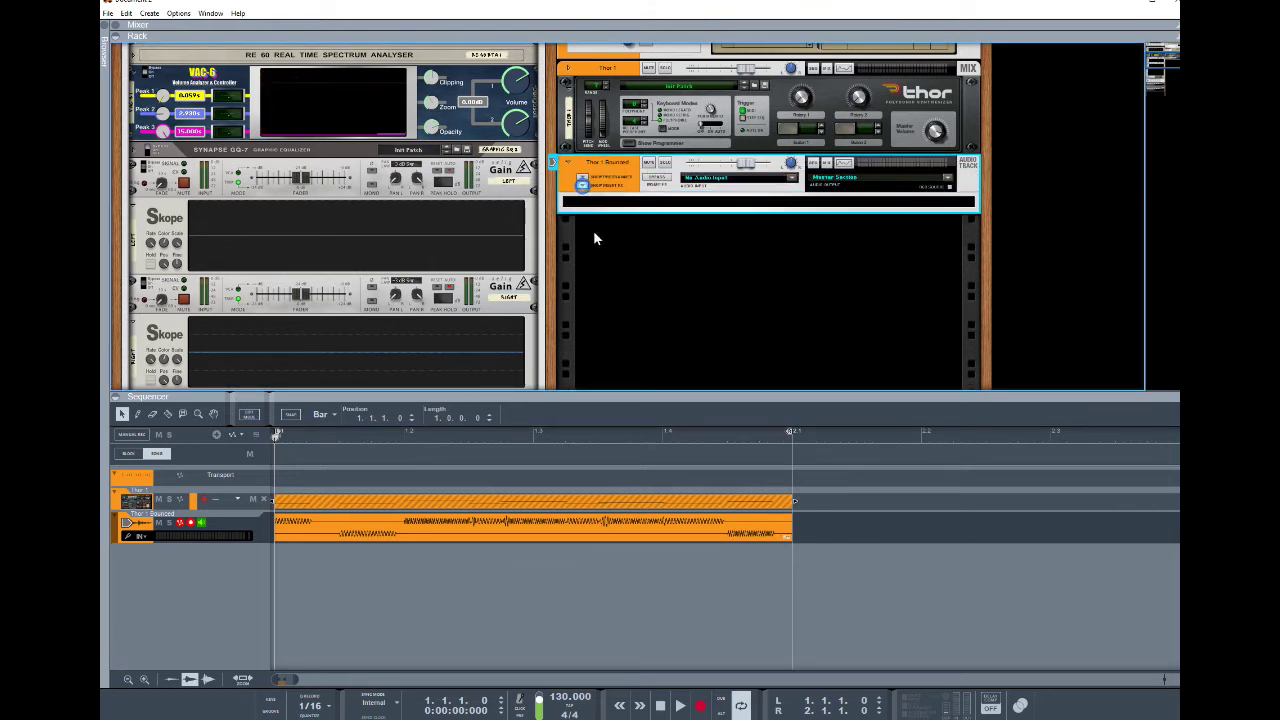
Insert an MClass Stereo Imager from Effects > Reason Devices below the Thor 1 Bounced device.
right_click(603, 202)
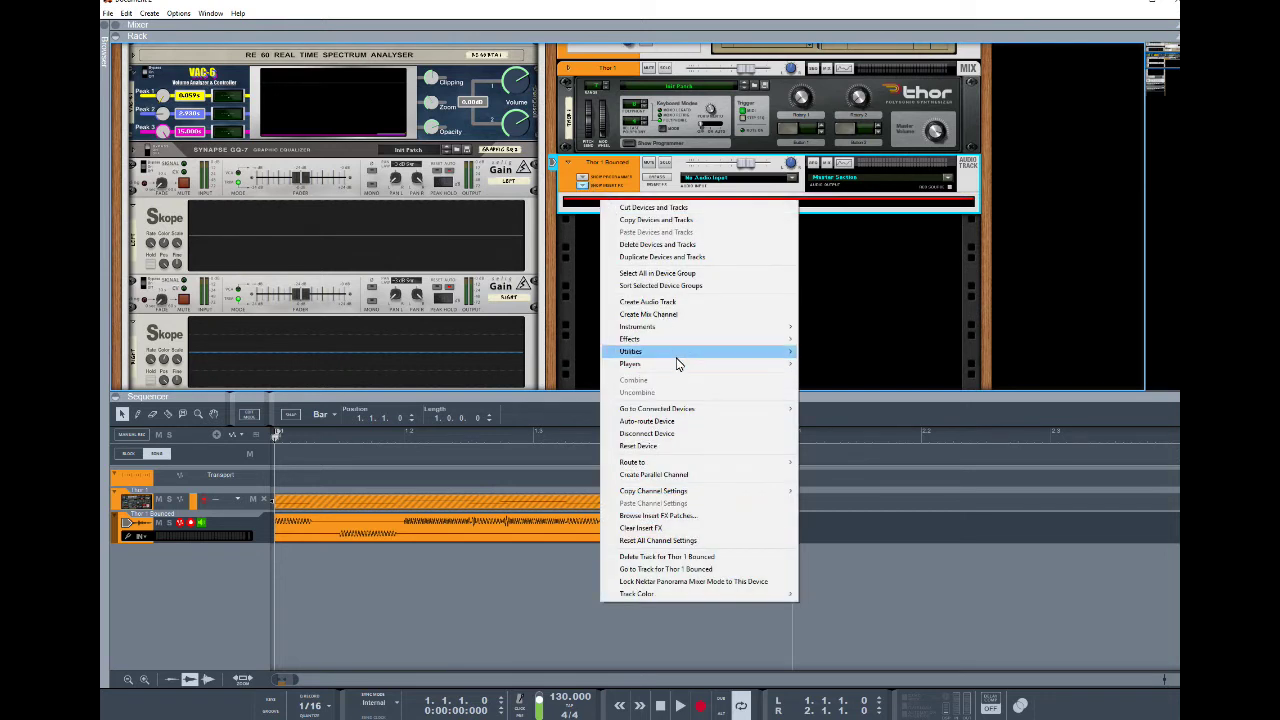
mouse_move(672, 341)
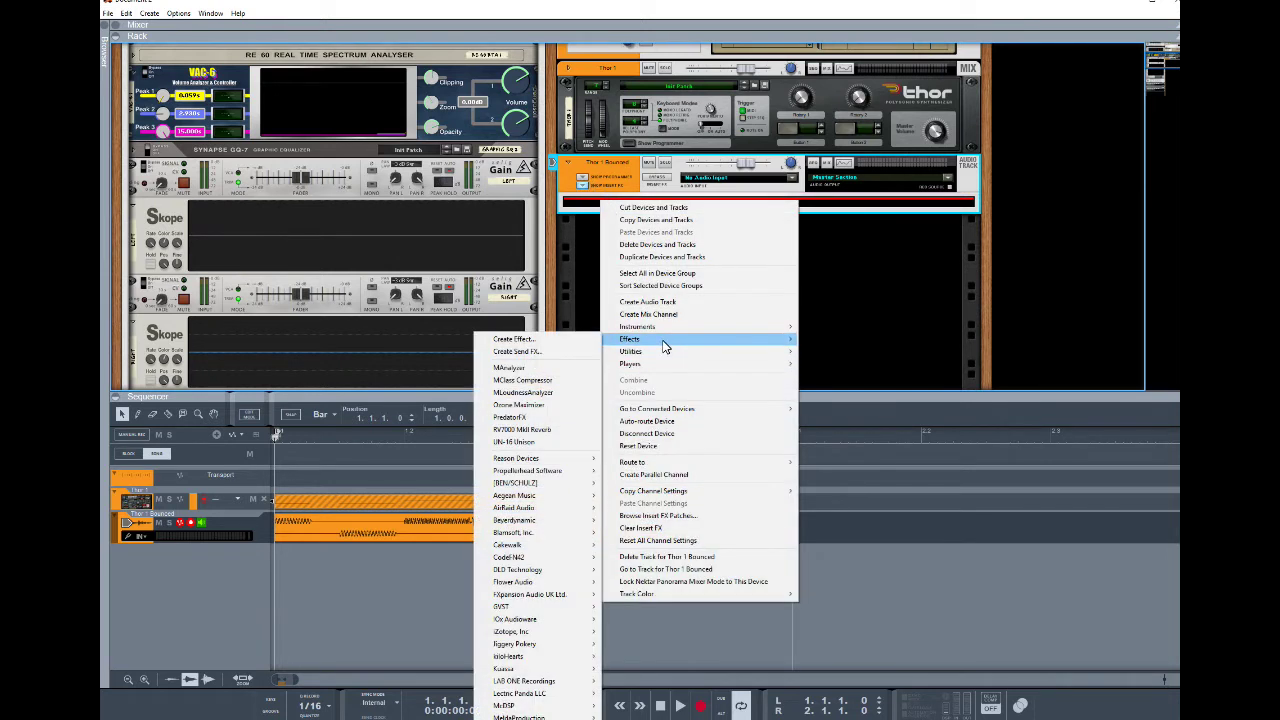
mouse_move(560, 462)
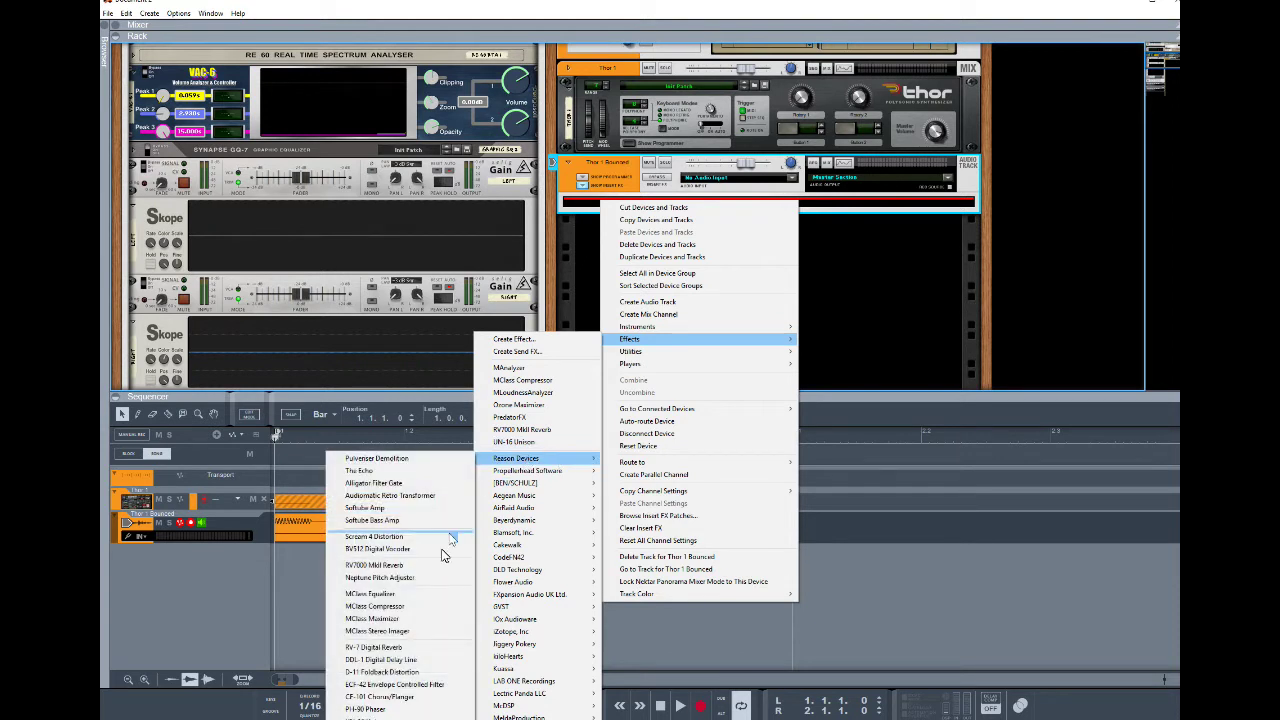
left_click_drag(412, 632, 408, 630)
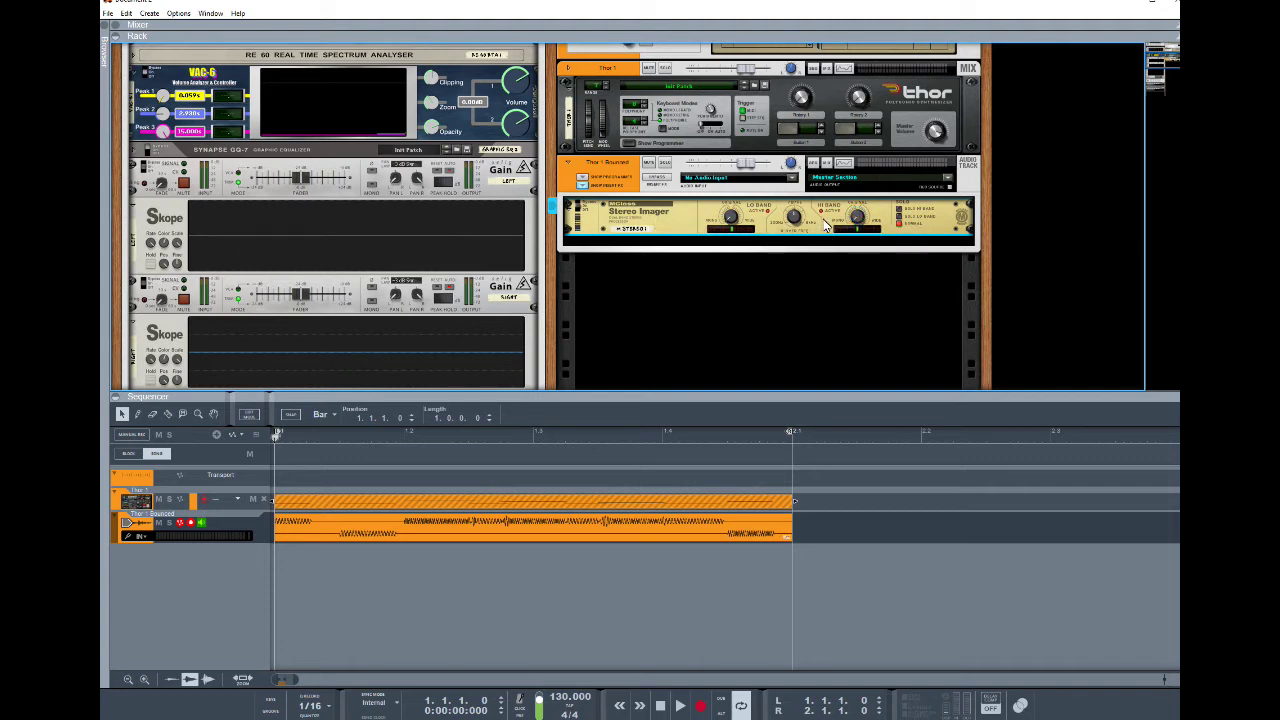
Inspect the rack's rear cabling, then drag the divider down to open the mixer above the rack.
mouse_move(858, 230)
key("Tab")
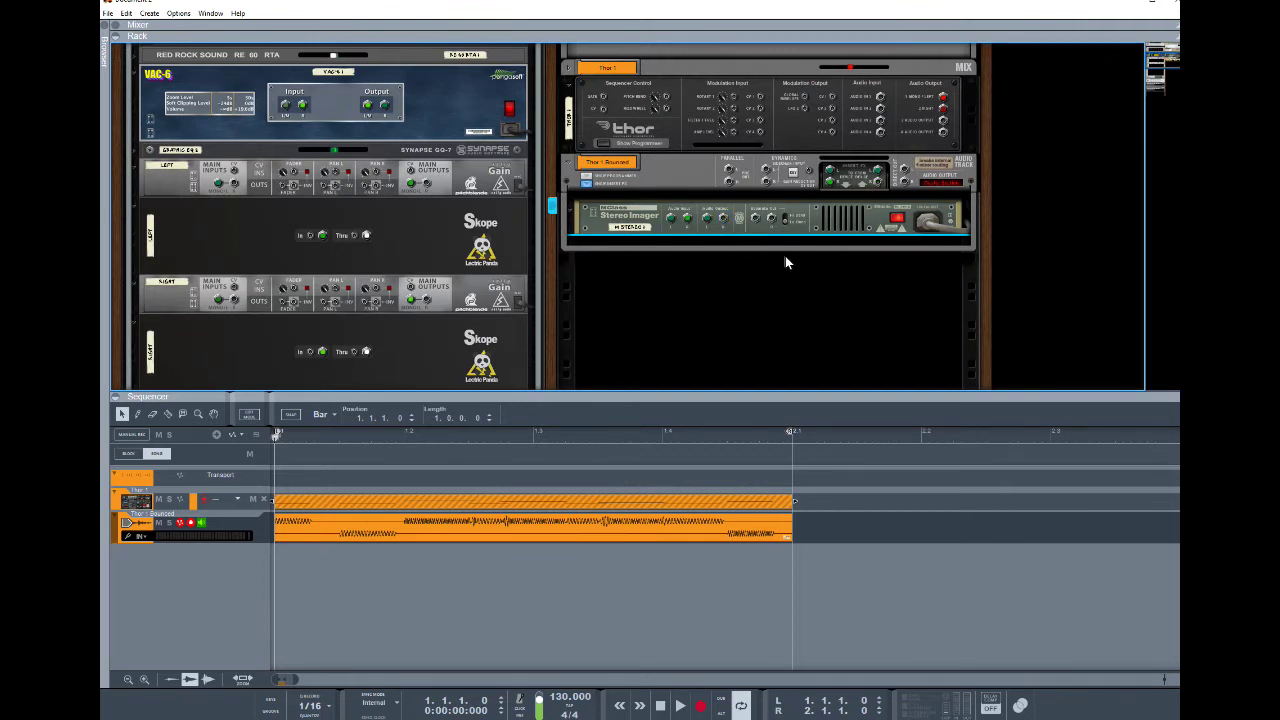
key("Tab")
left_click_drag(797, 33, 819, 198)
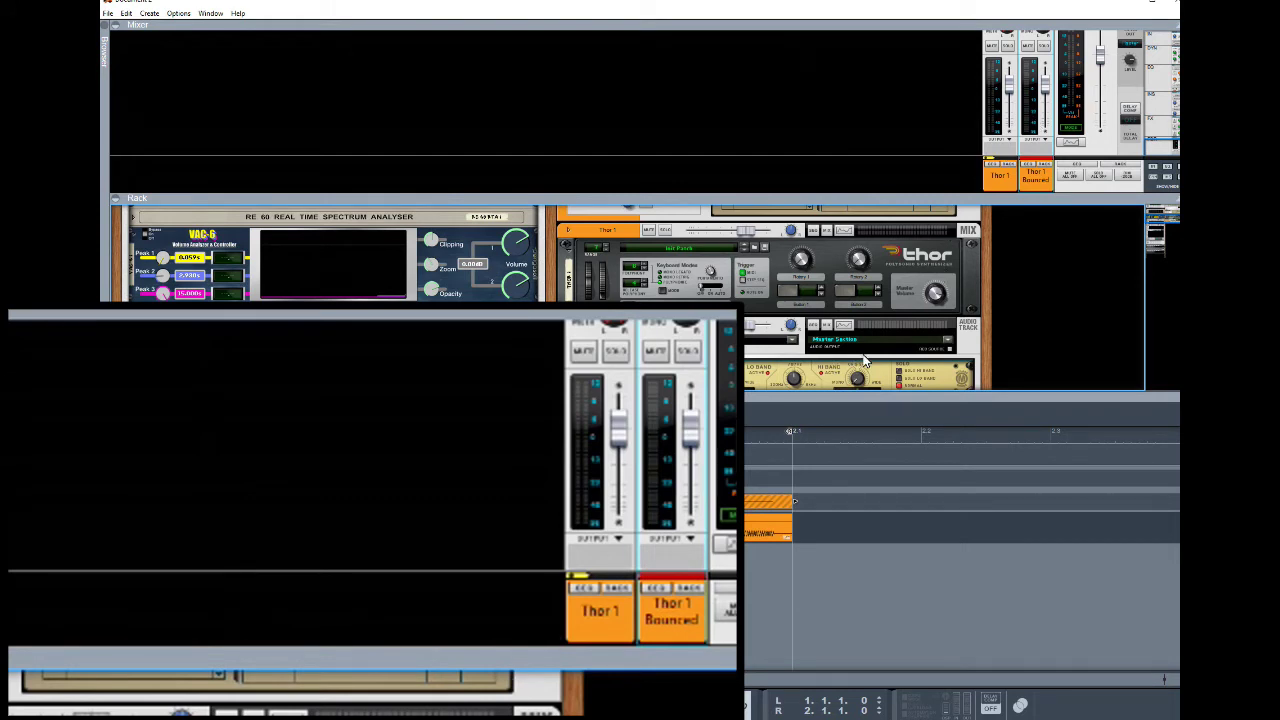
Recheck the rear cabling, select the Dynamics device, and return the rack to its front panels.
key("Tab")
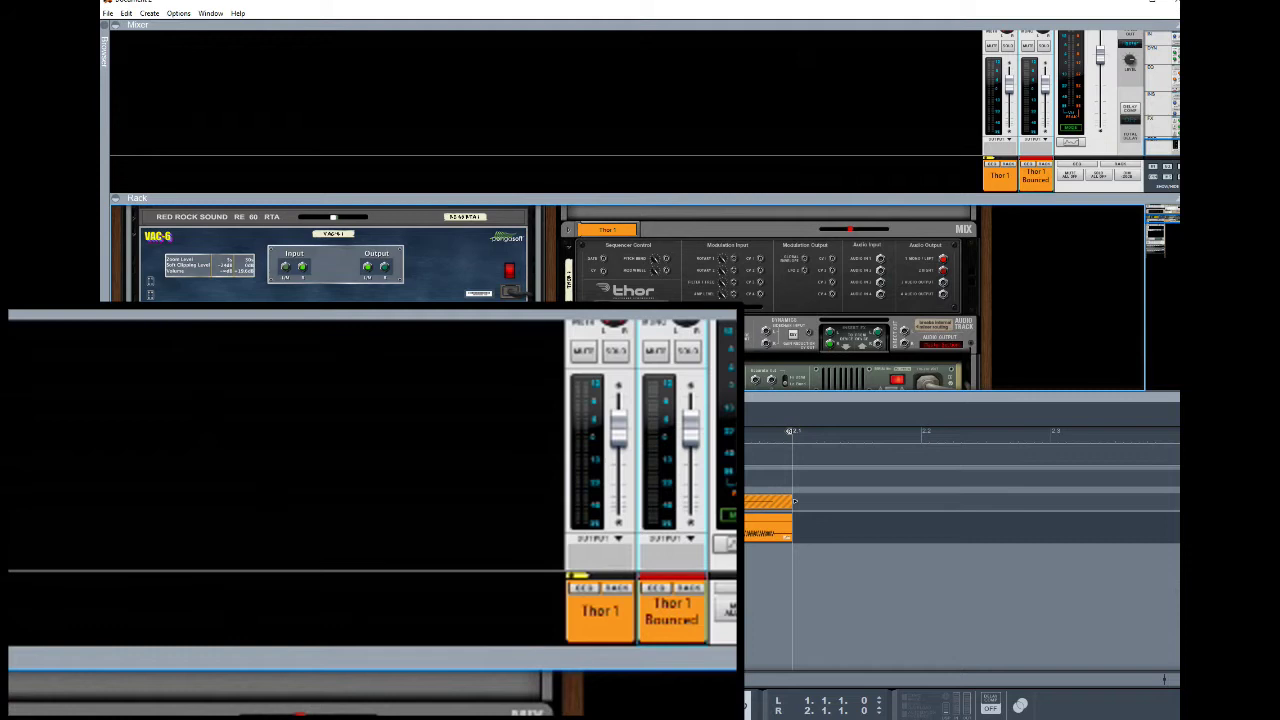
scroll(849, 346, "down", 1)
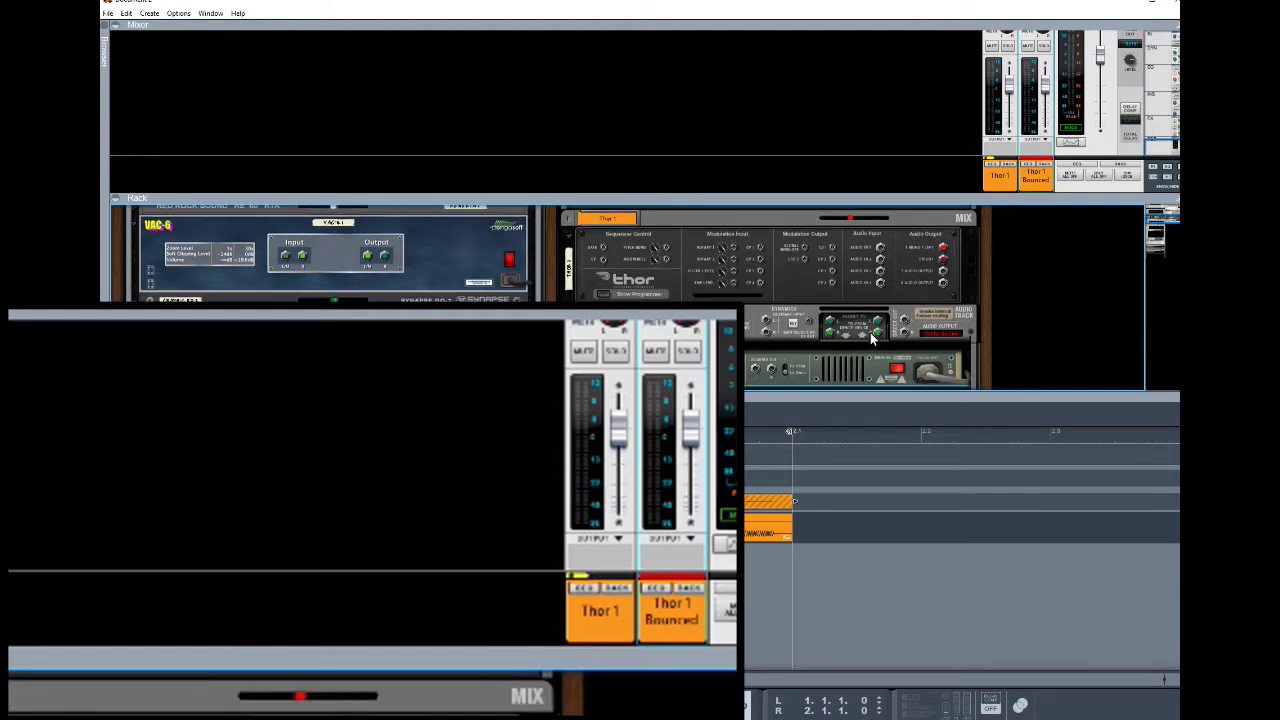
left_click(877, 340)
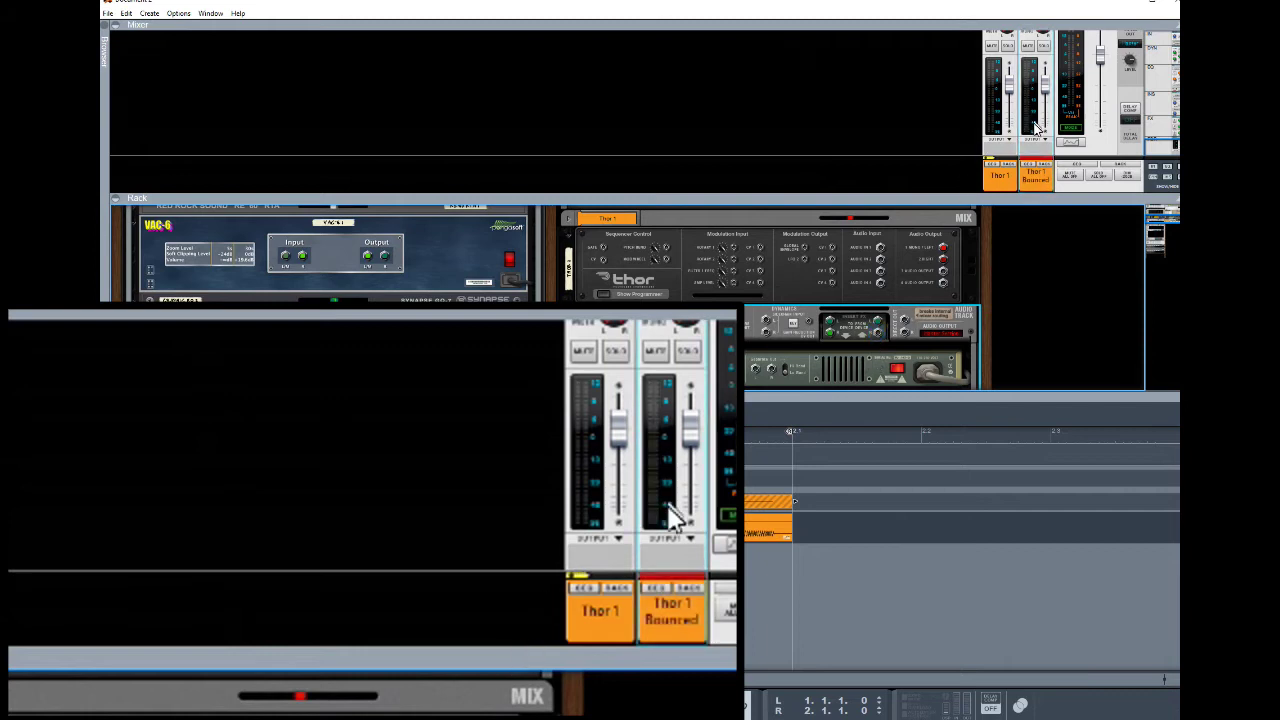
key("Tab")
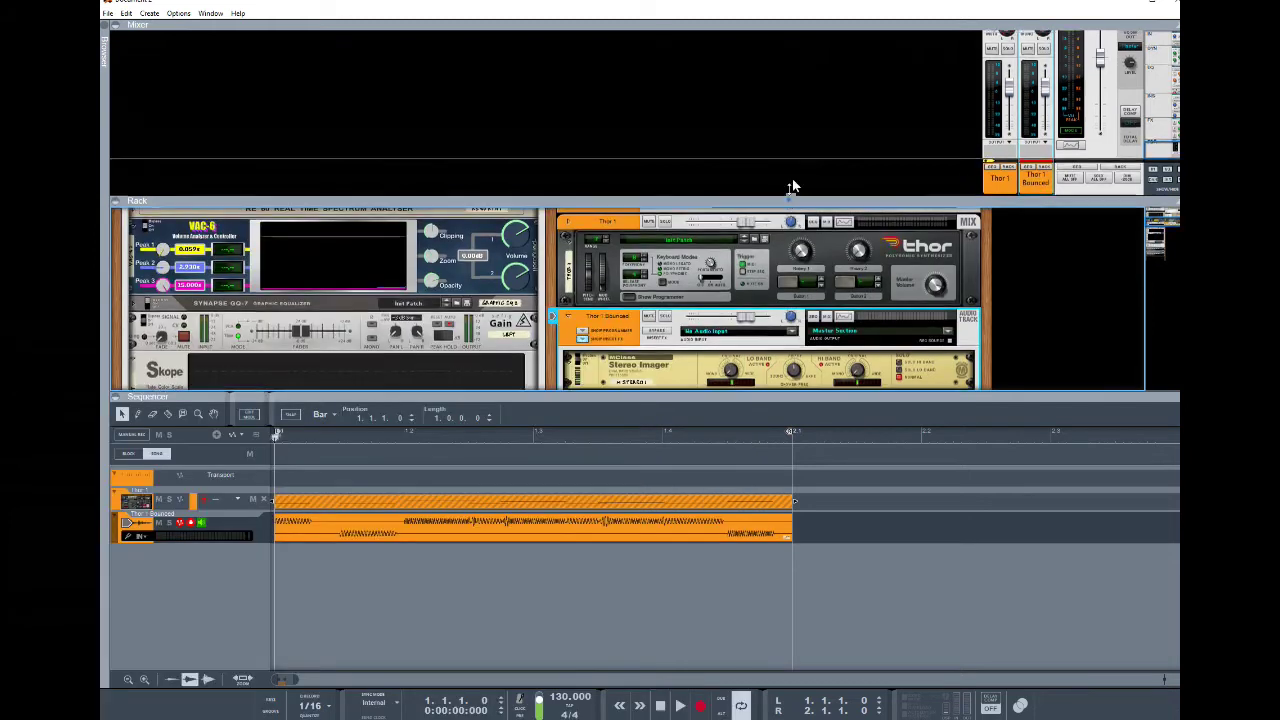
Bounce the Thor 1 Bounced channel with all settings except the fader section to a new song track.
left_click_drag(791, 190, 814, 34)
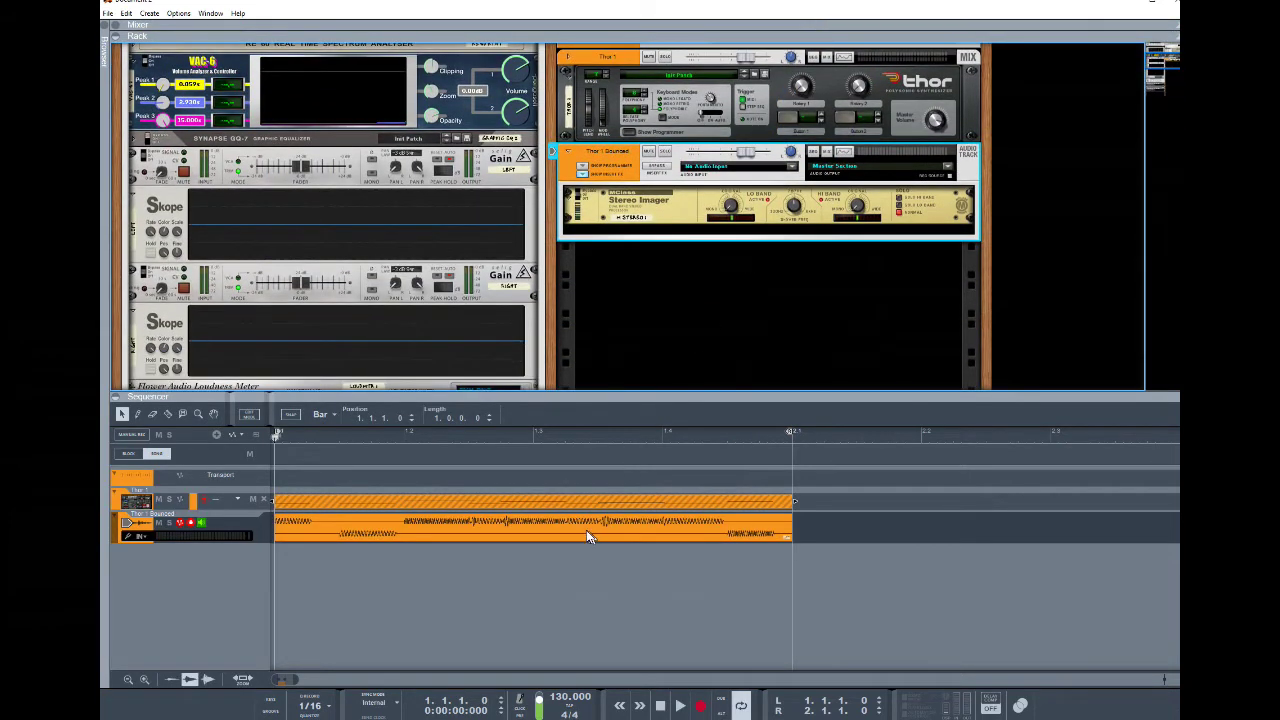
left_click(585, 528)
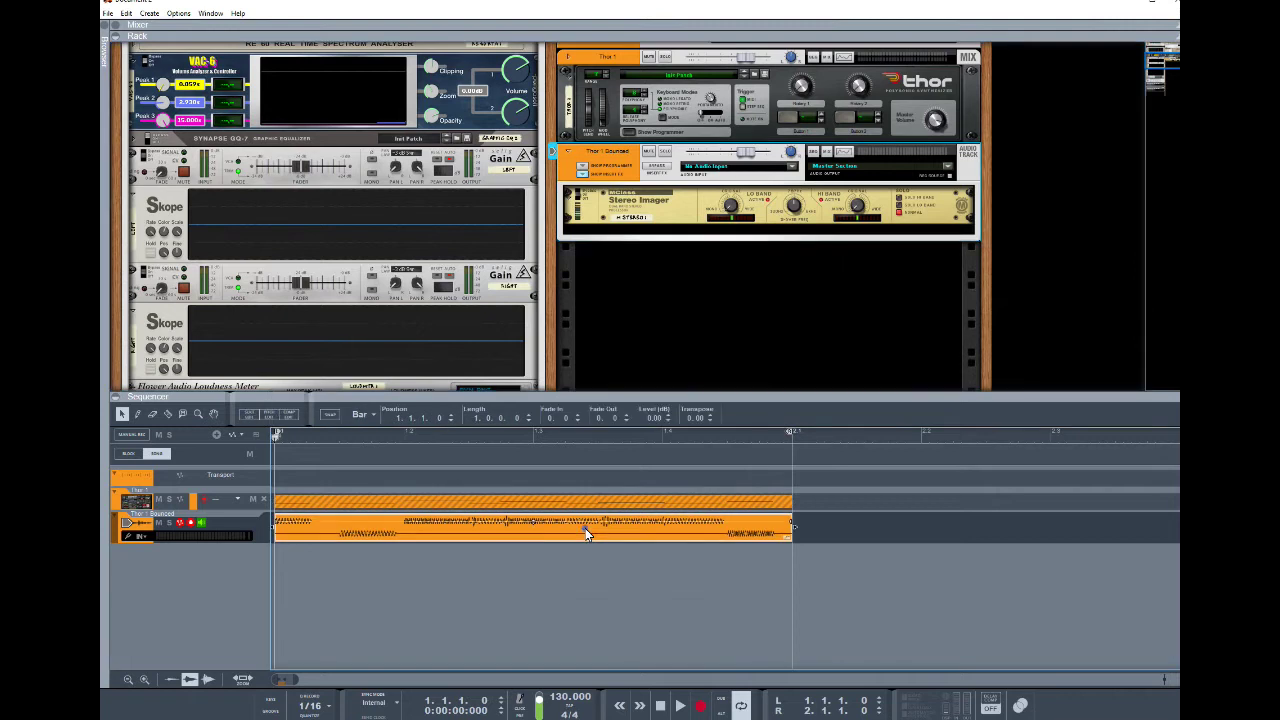
left_click(108, 13)
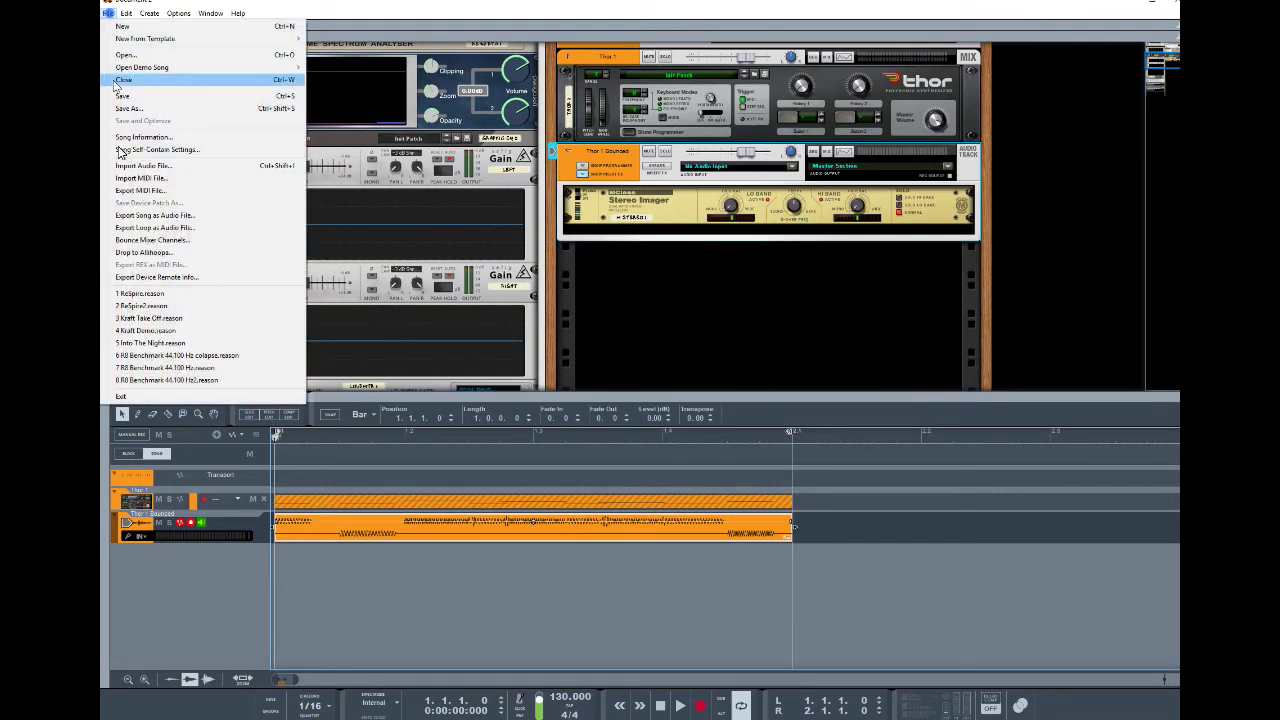
left_click(155, 243)
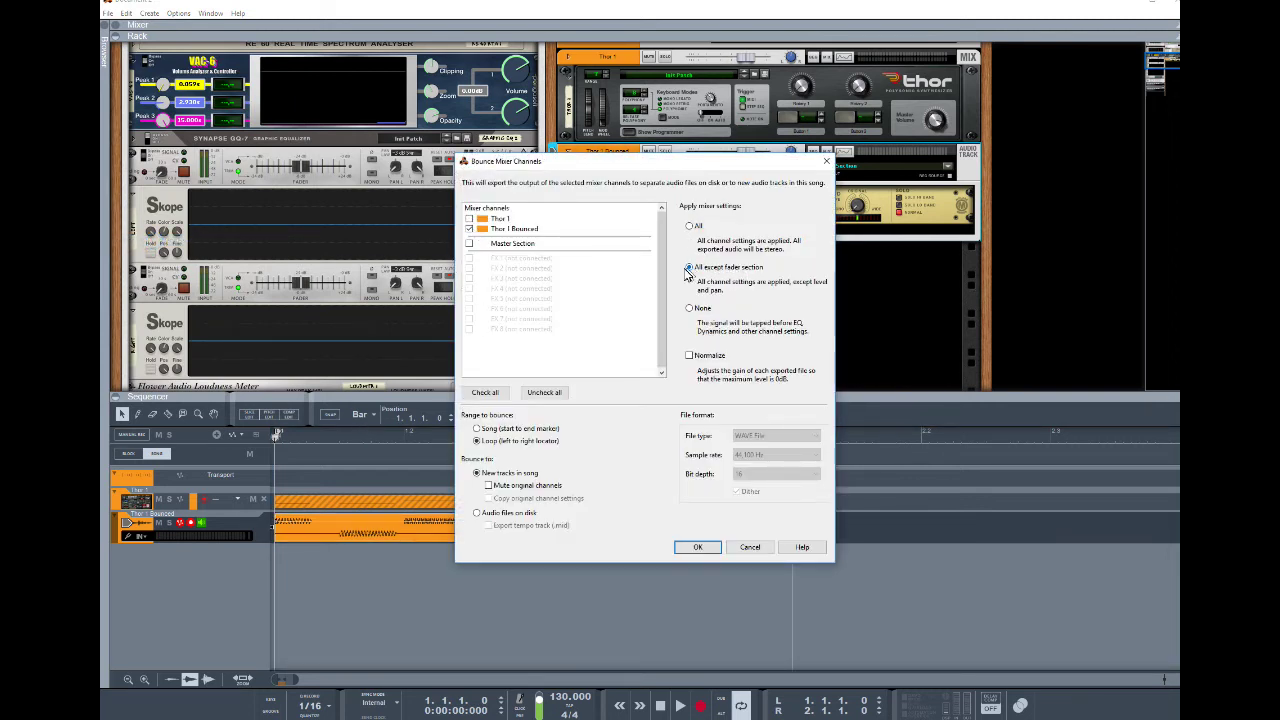
left_click(689, 226)
left_click(689, 267)
left_click(696, 547)
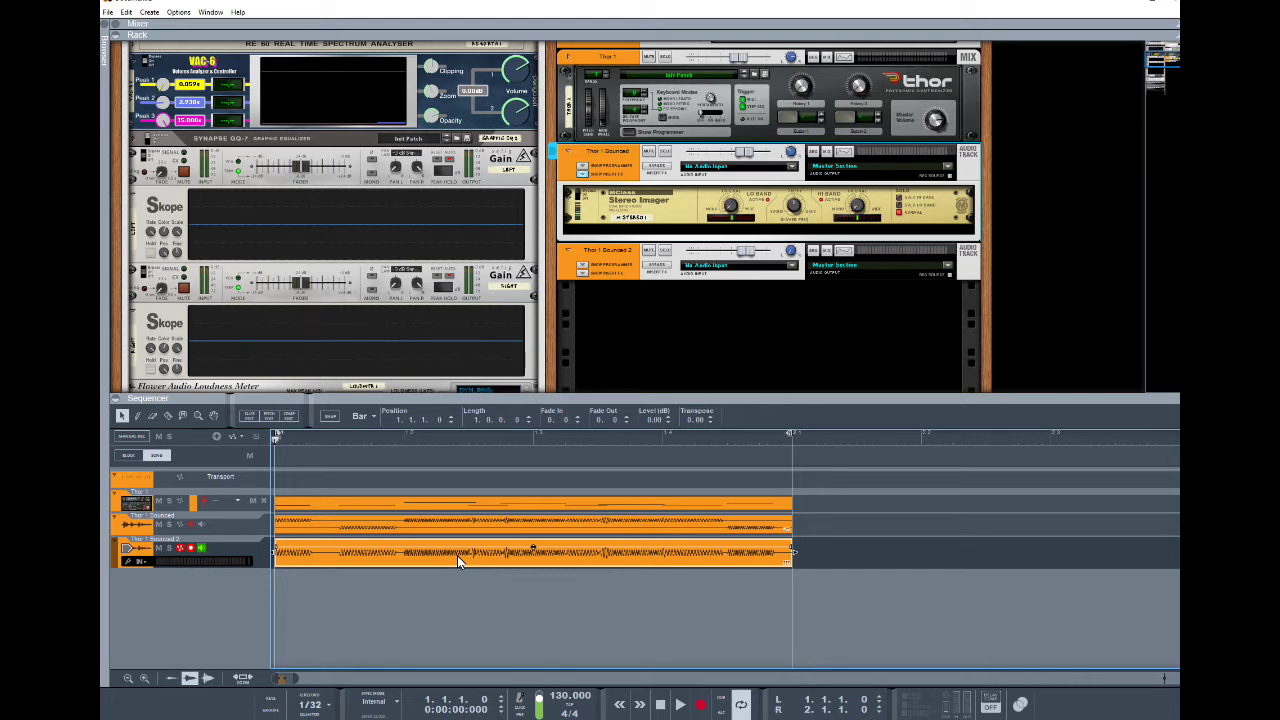
Bounce the Thor 1 Bounced 2 audio clip to MIDI and check the resulting notes.
right_click(563, 554)
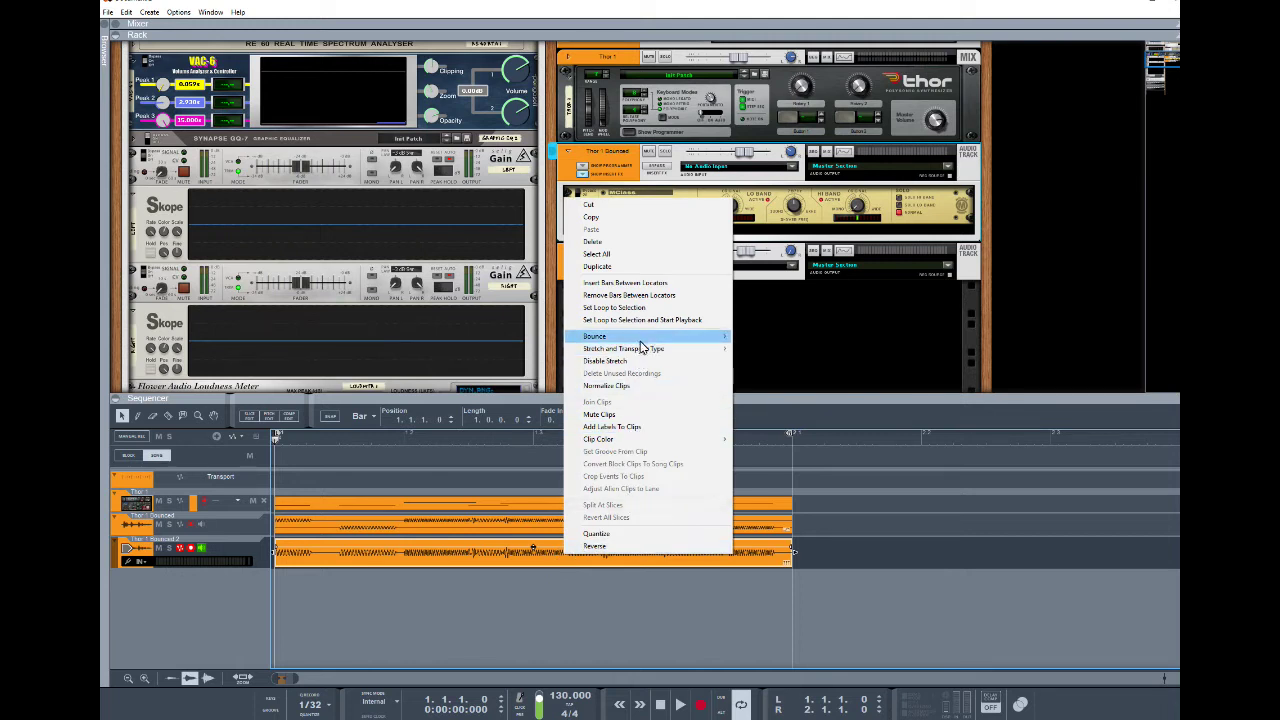
mouse_move(638, 345)
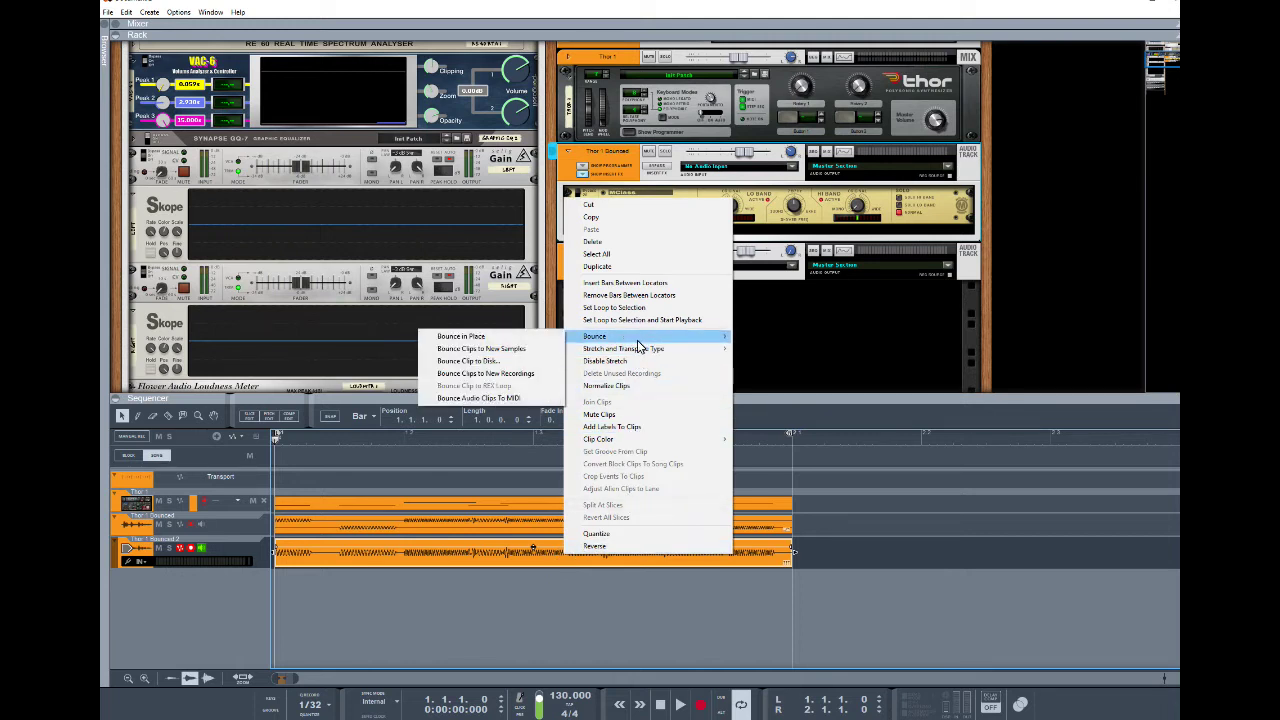
left_click(528, 396)
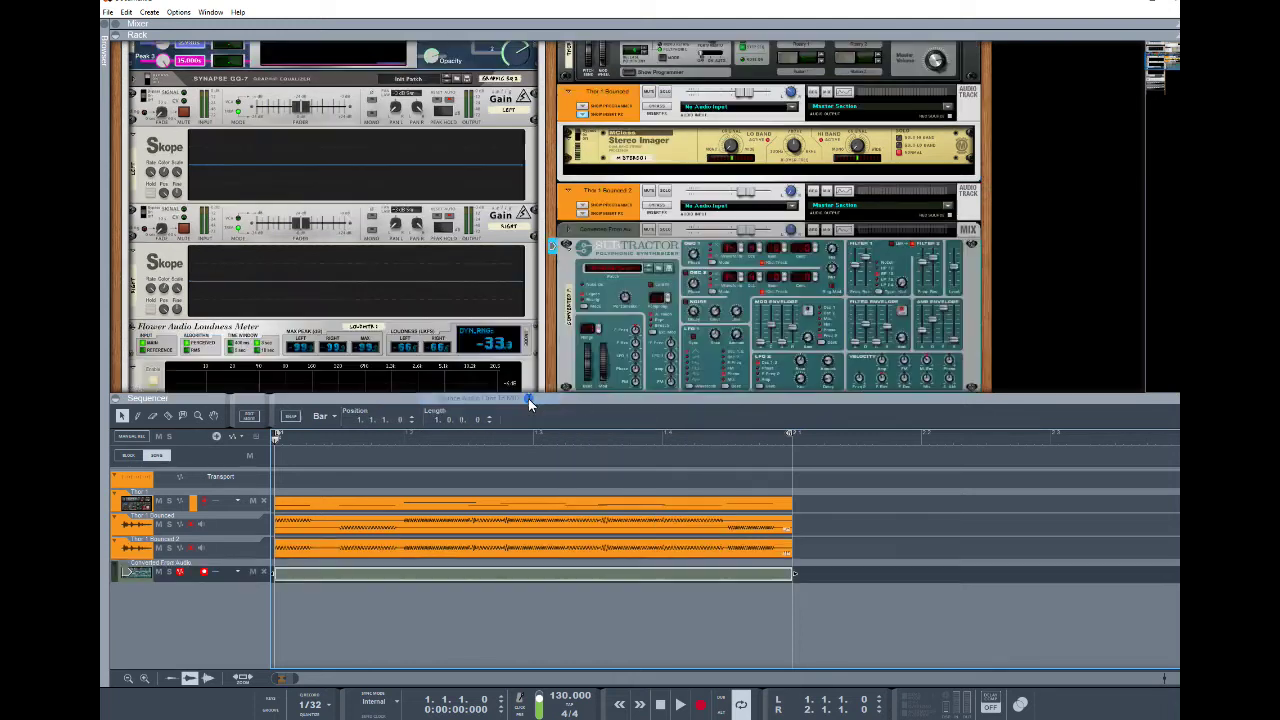
double_click(564, 575)
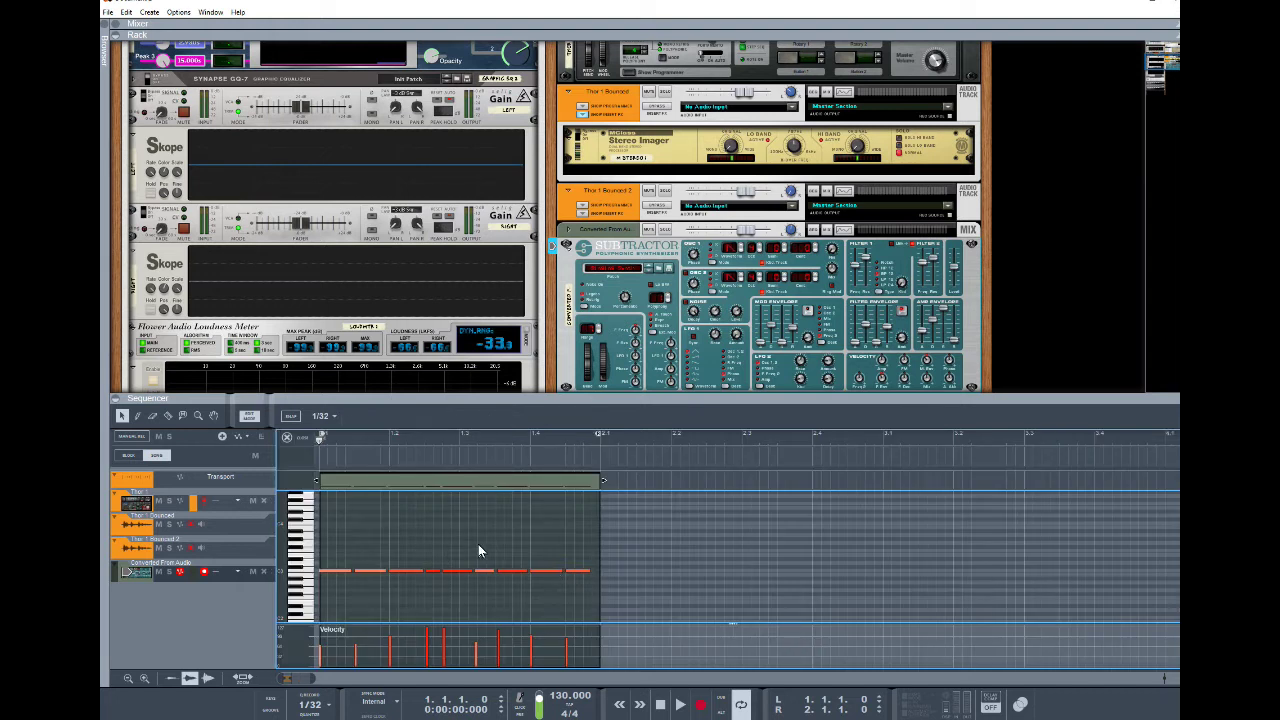
left_click(296, 440)
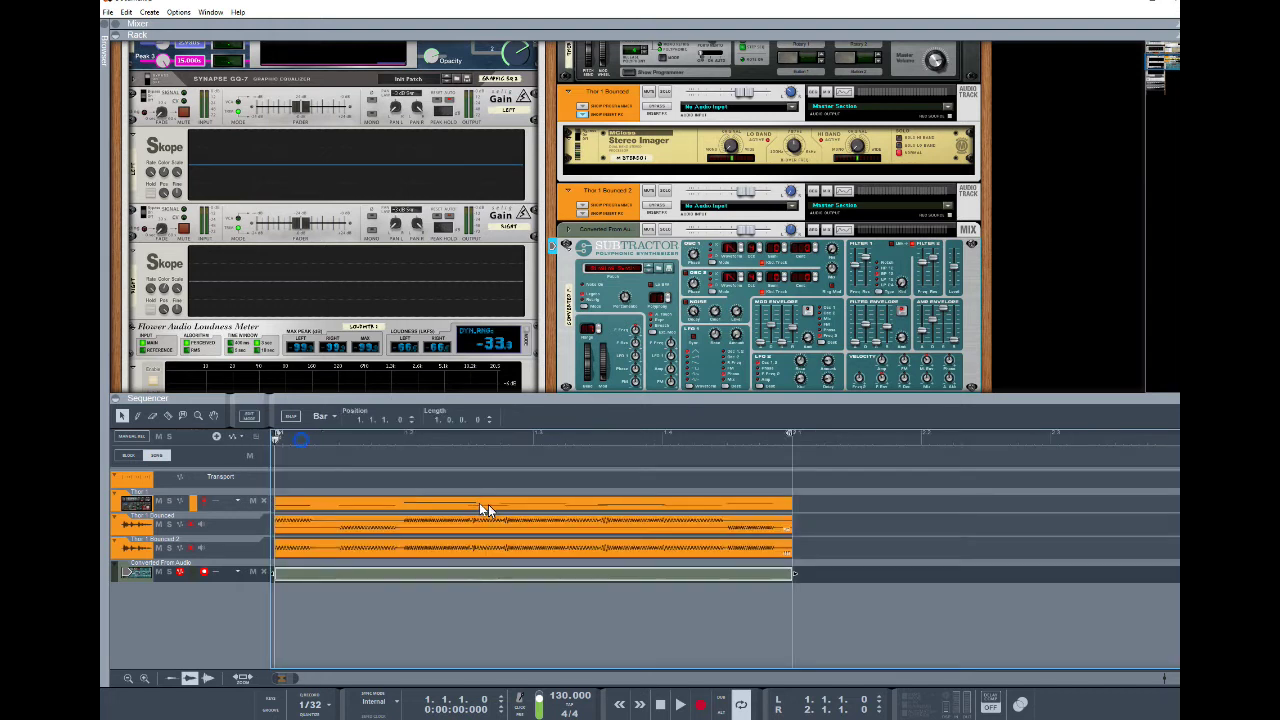
Change the stretch mode of the bounced audio clip.
right_click(533, 548)
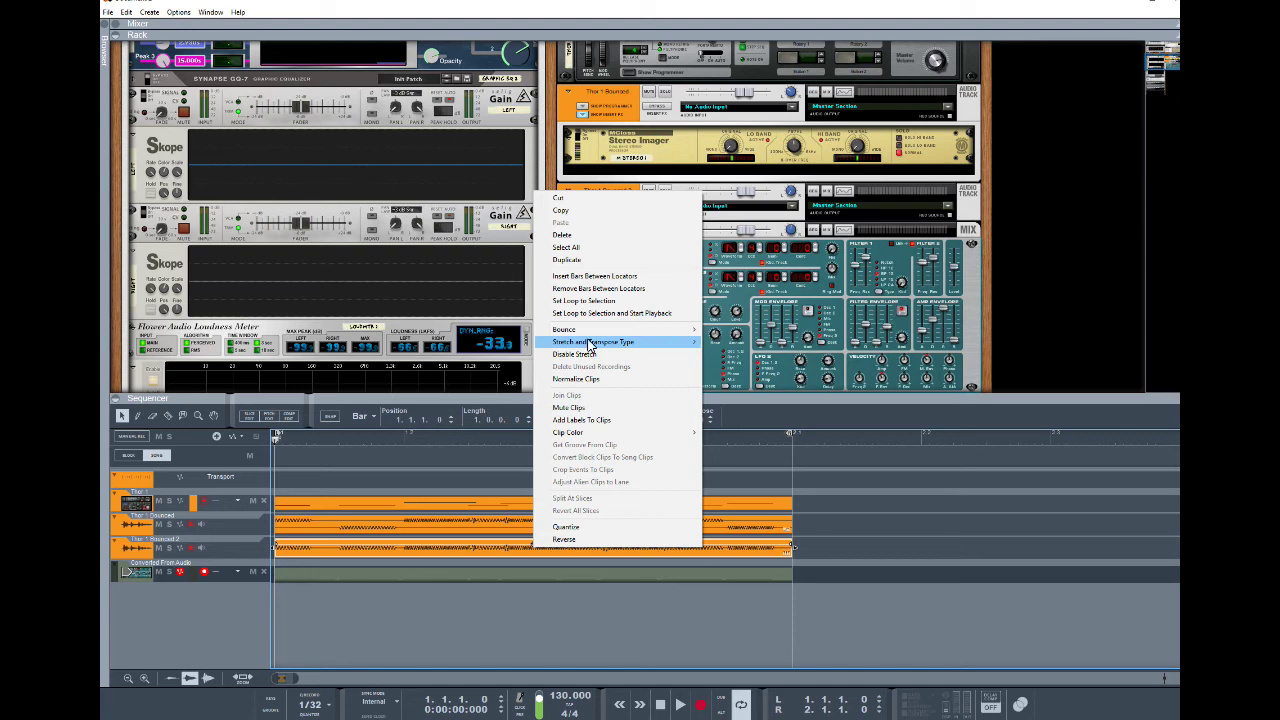
mouse_move(590, 345)
left_click(507, 369)
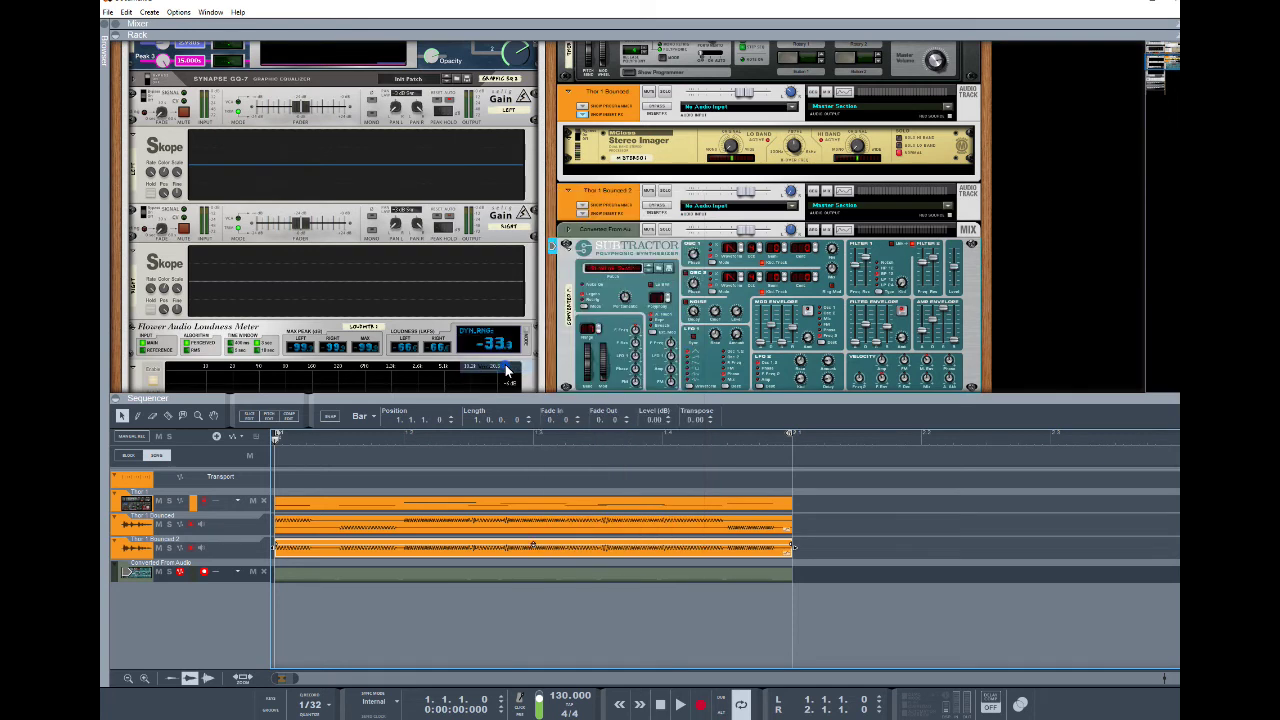
Bounce the audio clip to MIDI again and view the new clip's notes in the editor.
right_click(570, 549)
mouse_move(630, 337)
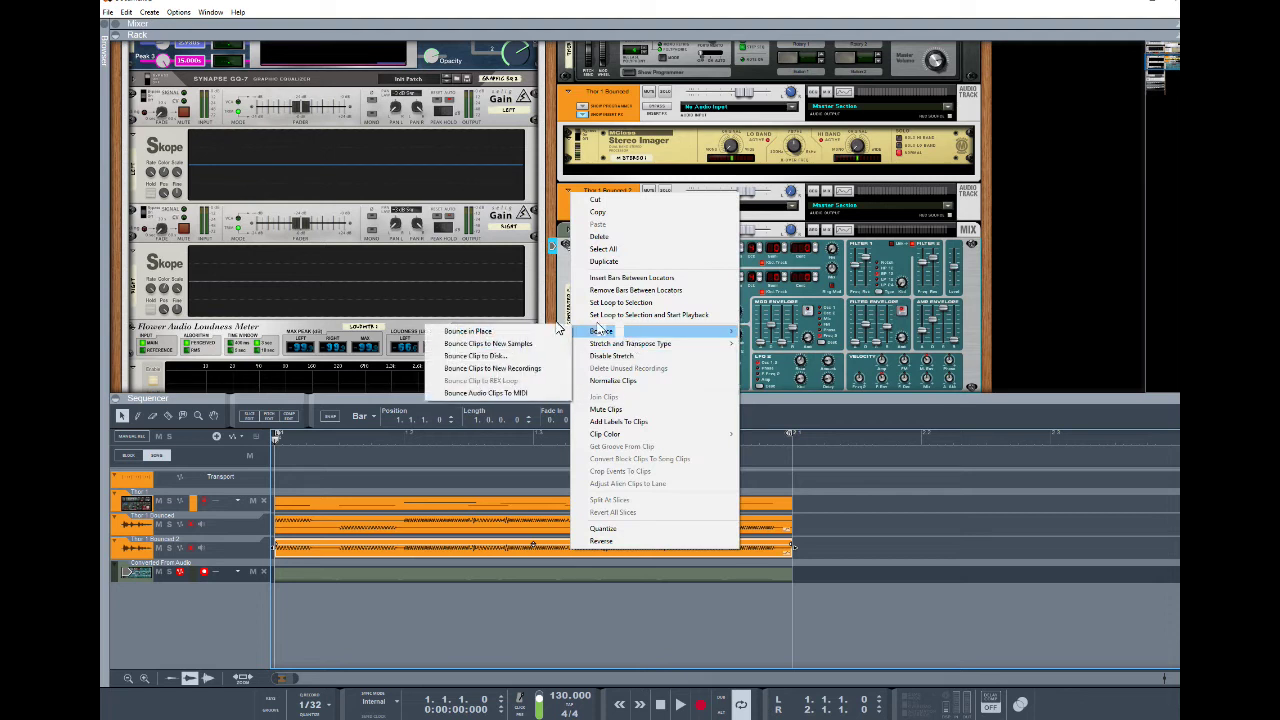
left_click(537, 392)
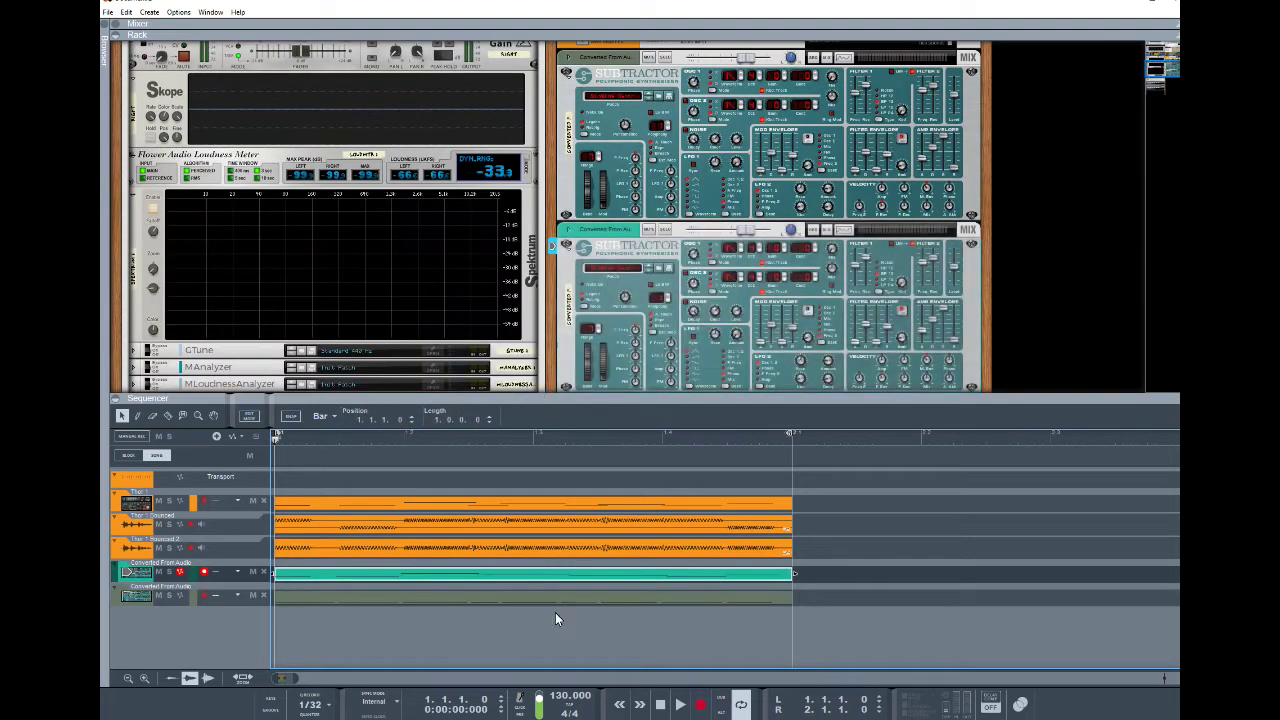
double_click(587, 572)
scroll(537, 570, "down", 1)
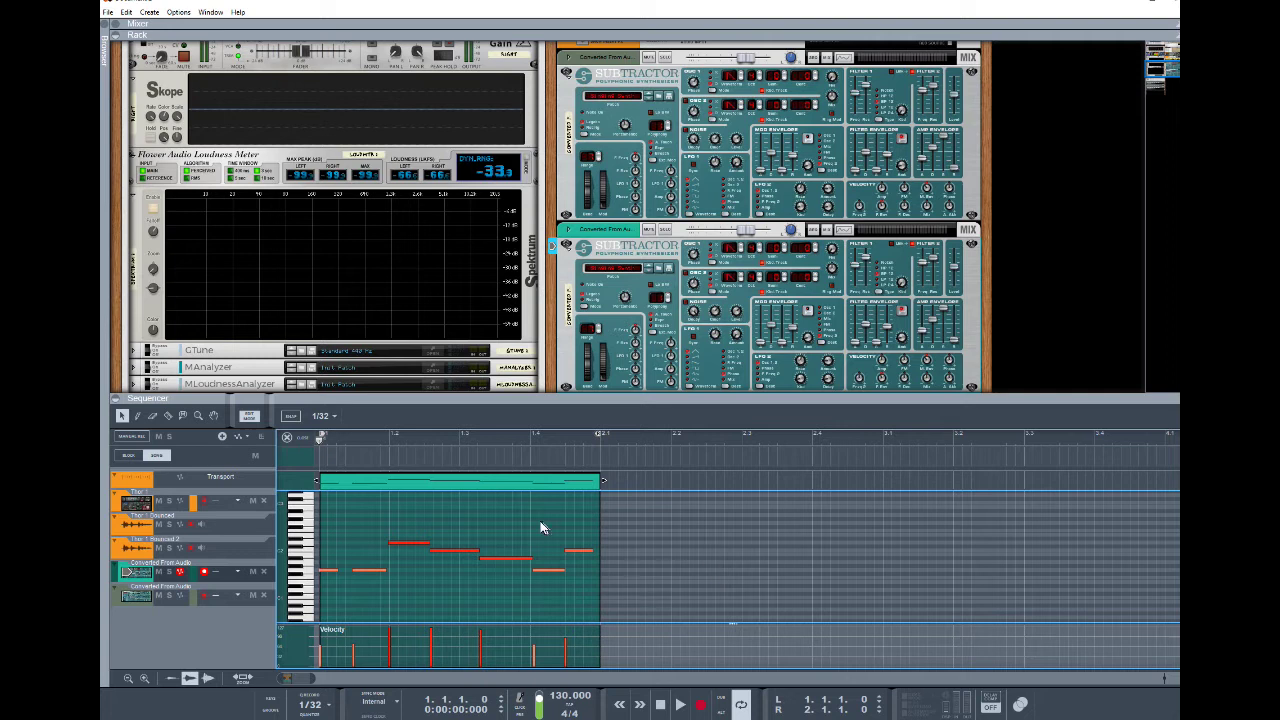
Delete the newer Converted From Audio track using Delete All in Group, then open the remaining clip's notes.
left_click(288, 438)
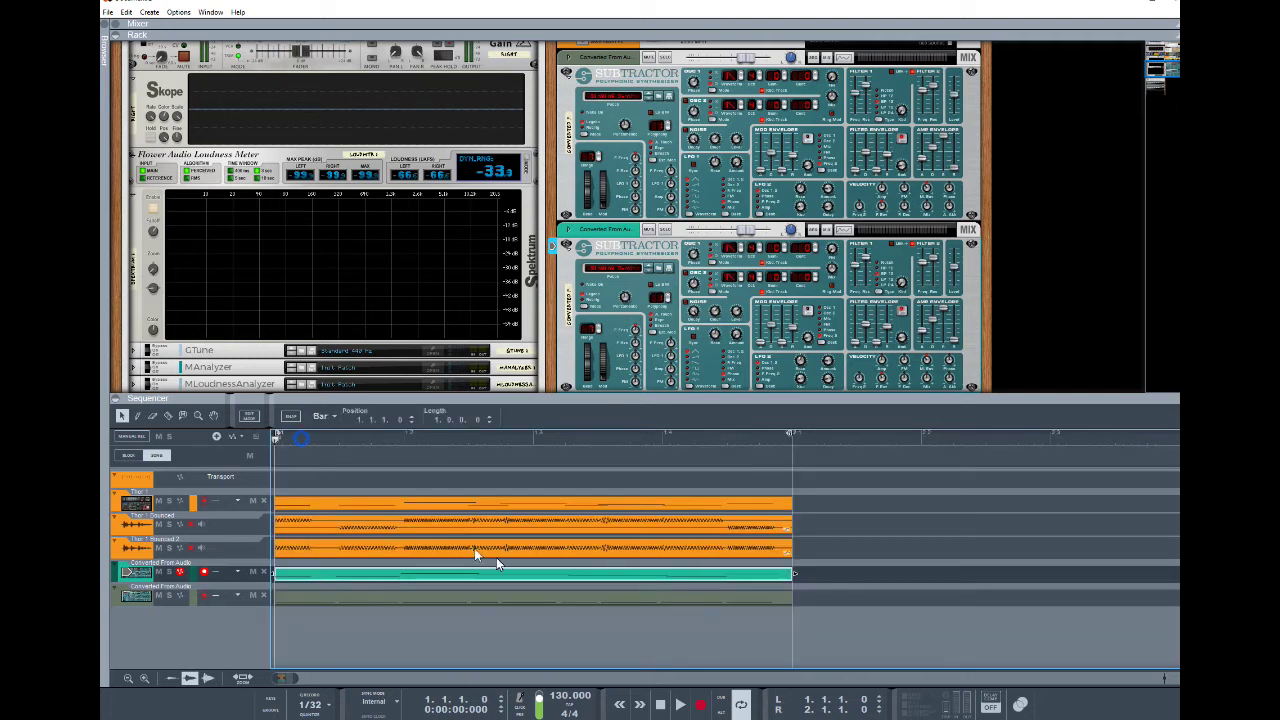
left_click(116, 573)
key("Delete")
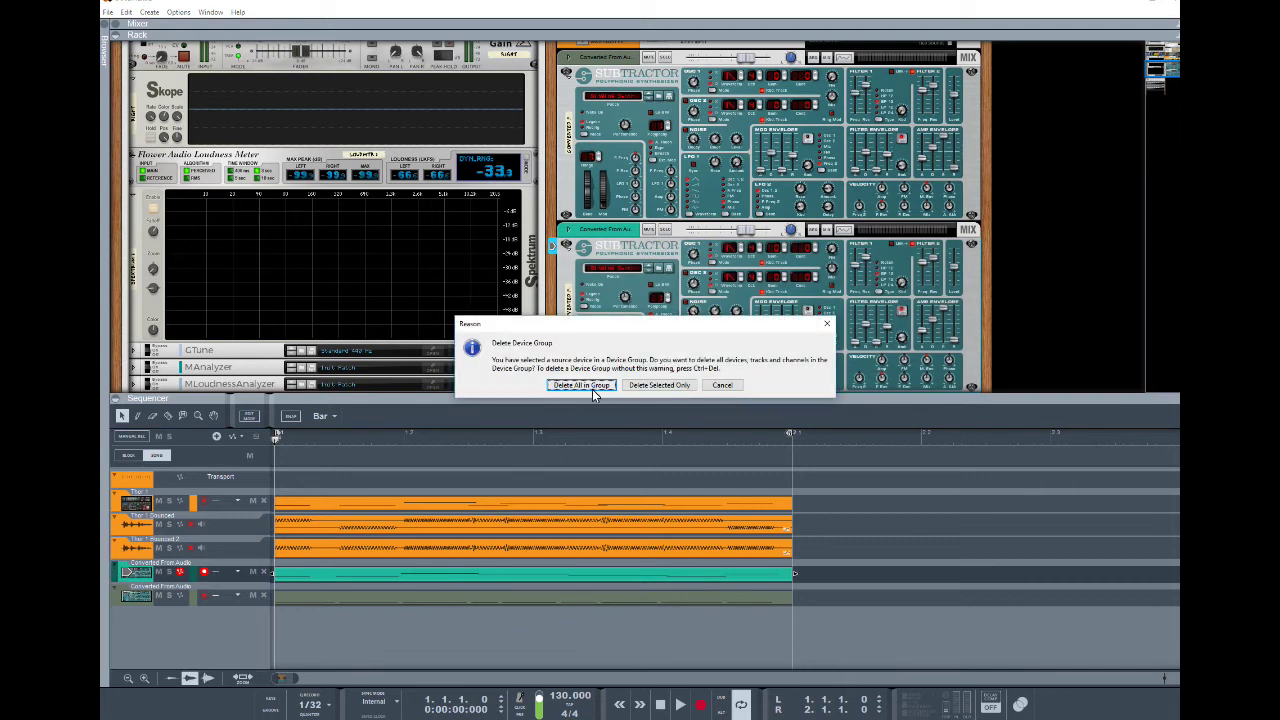
left_click(592, 385)
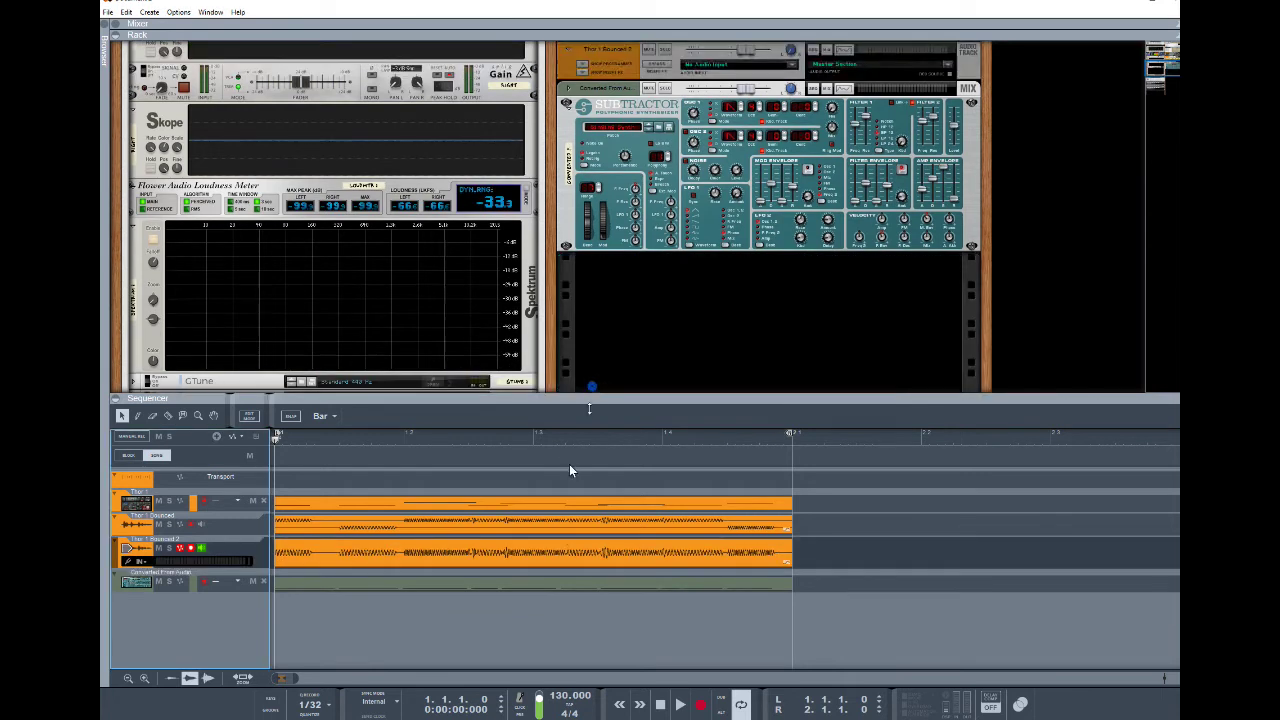
double_click(558, 584)
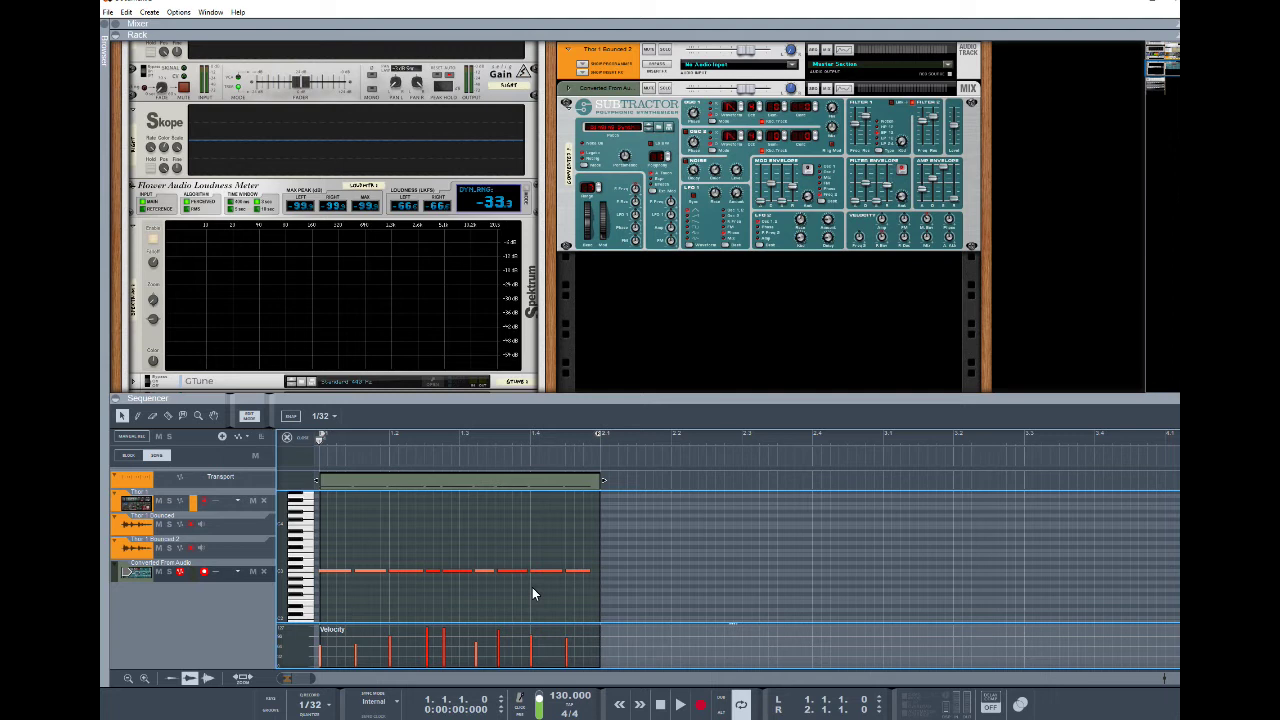
Add a Mixer 14:2 above the Subtractor, then flip the rack and patch a cable into channel 1.
left_click(288, 438)
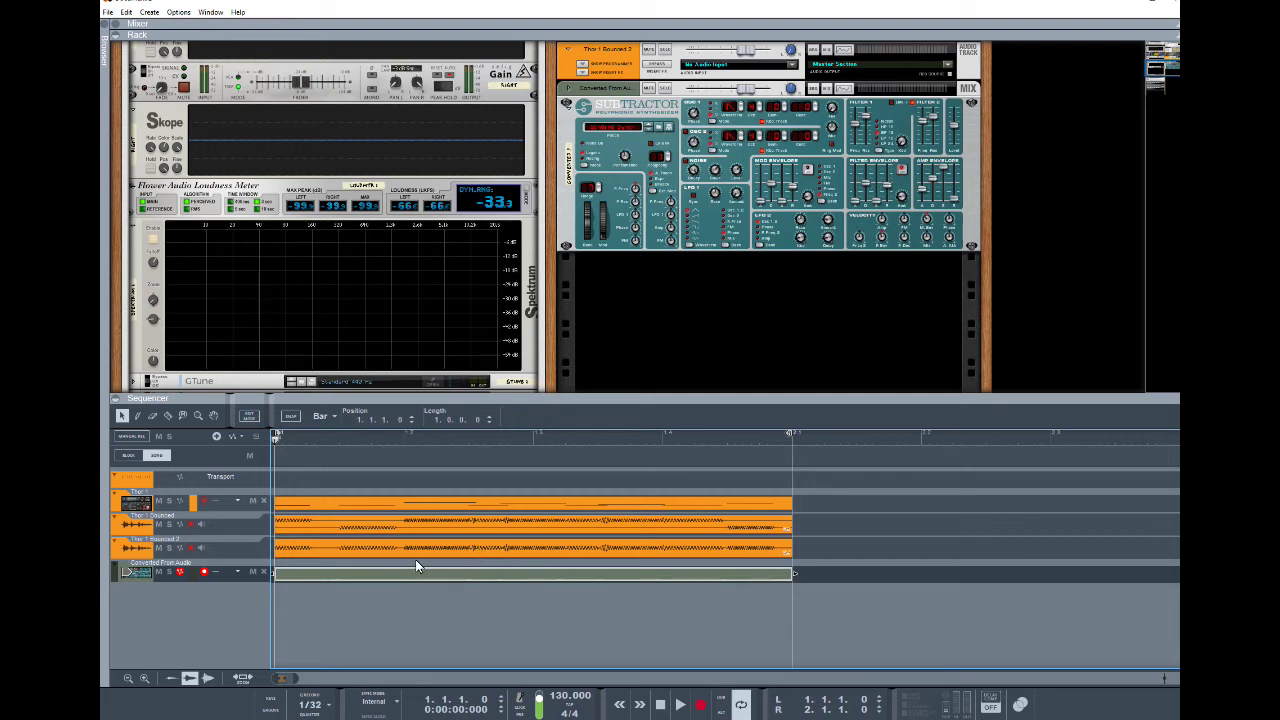
left_click(555, 549)
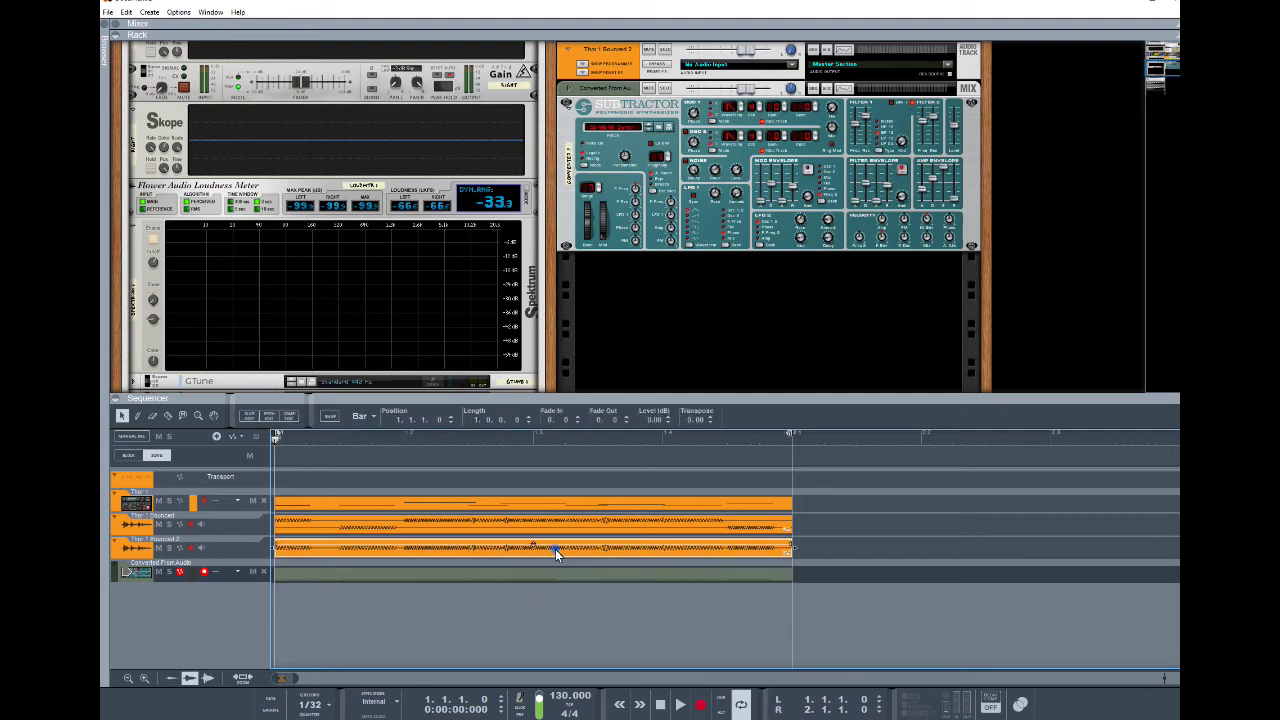
right_click(601, 88)
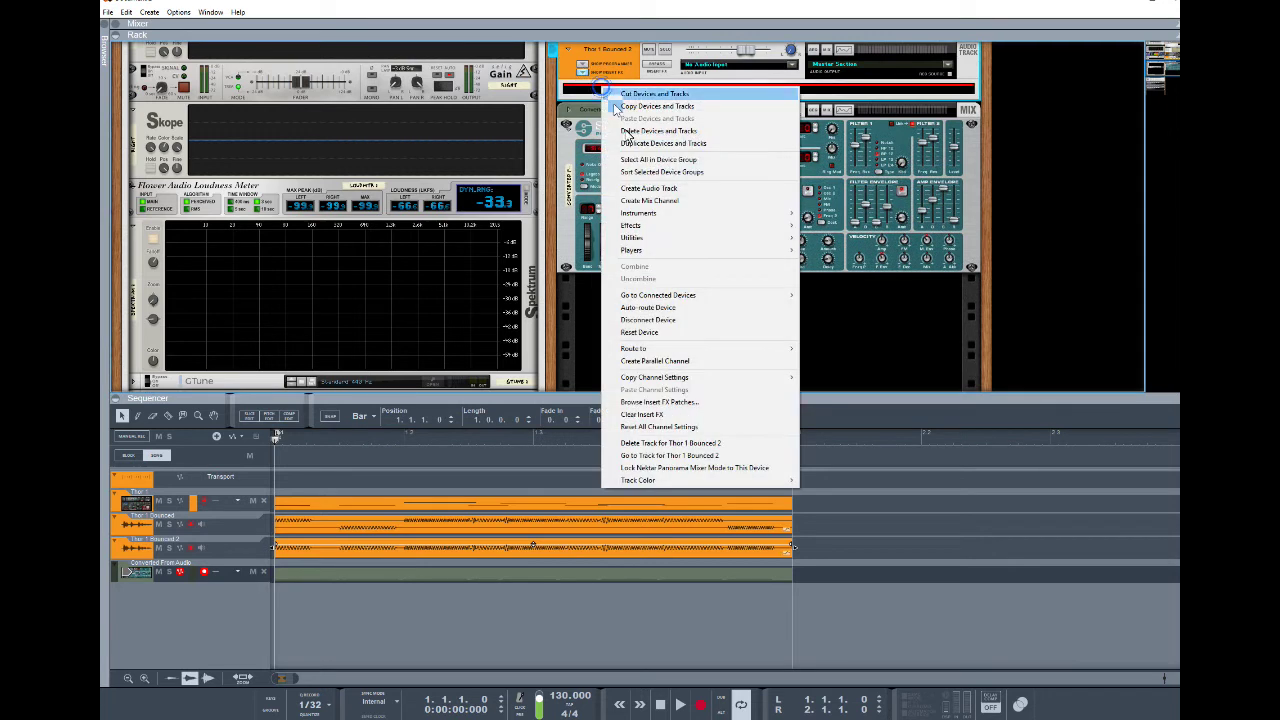
mouse_move(651, 238)
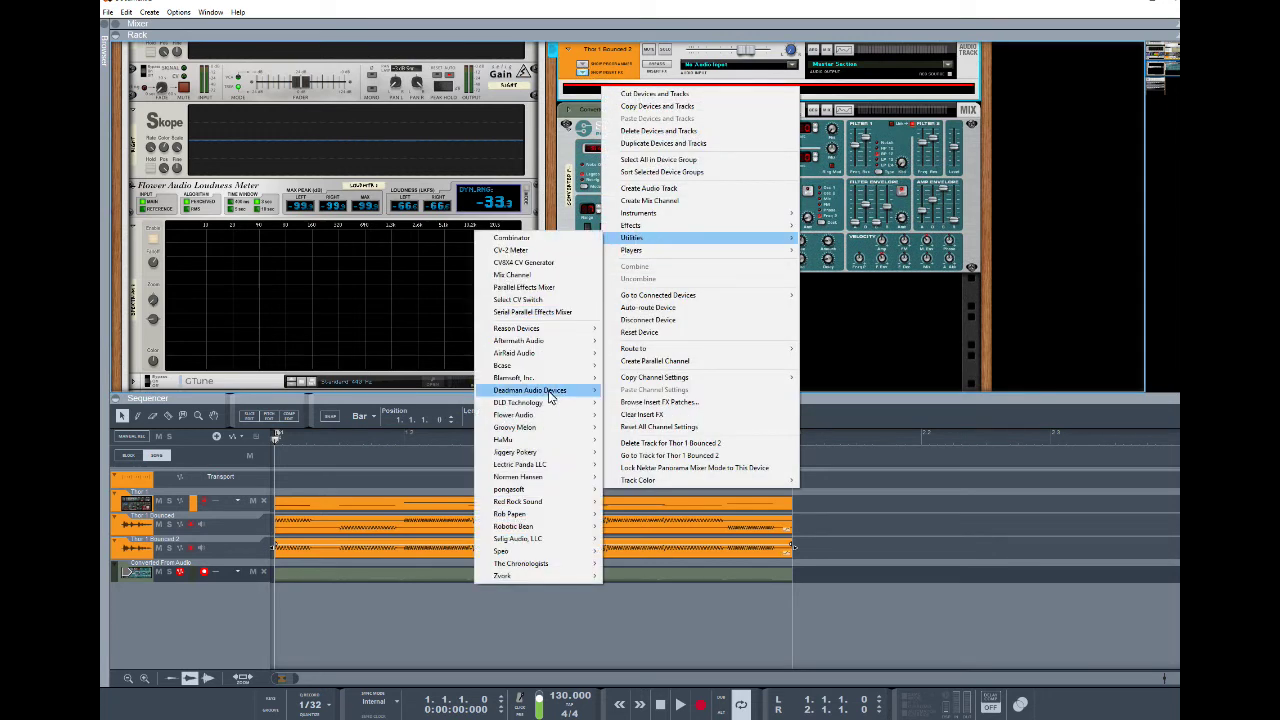
mouse_move(551, 330)
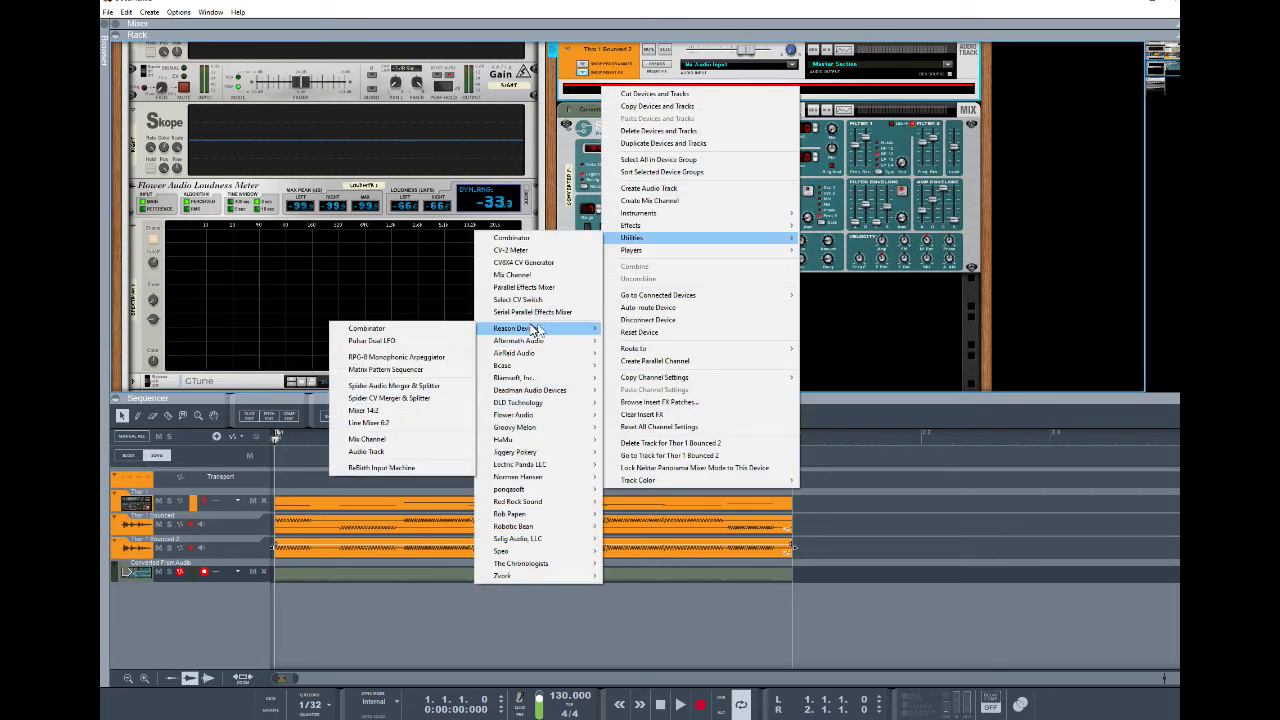
left_click(423, 410)
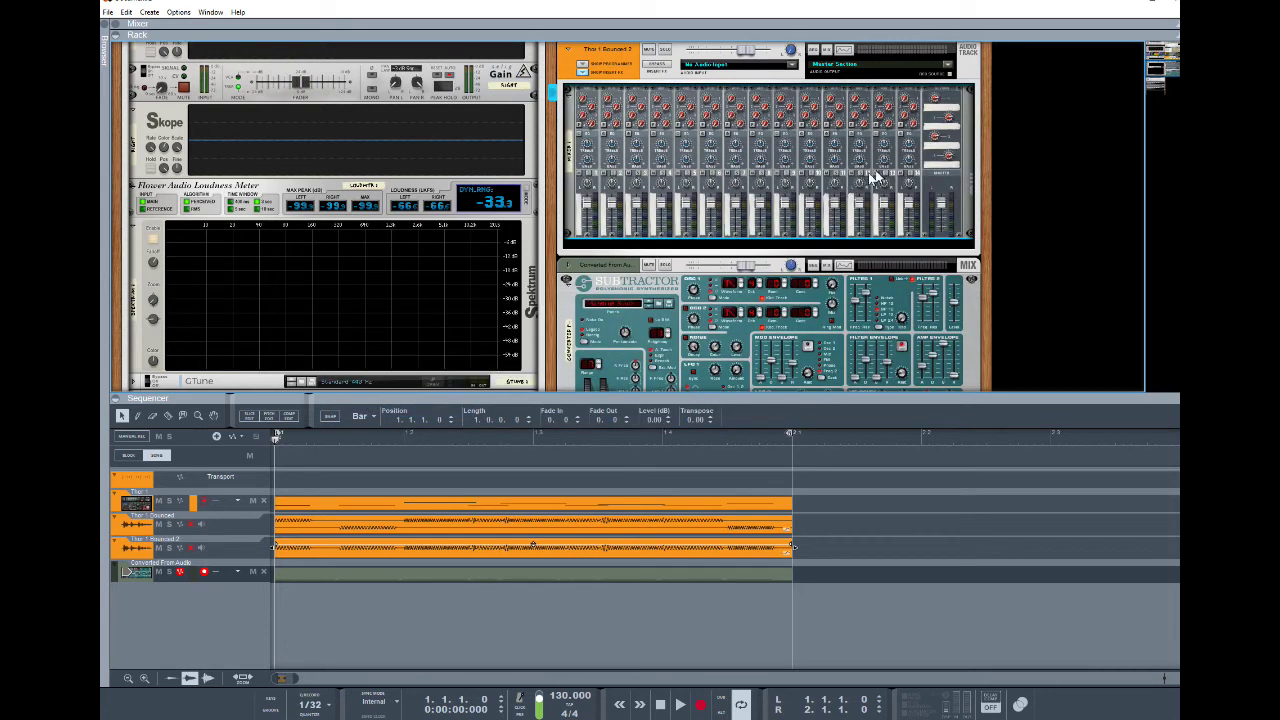
key("Tab")
left_click_drag(830, 60, 592, 122)
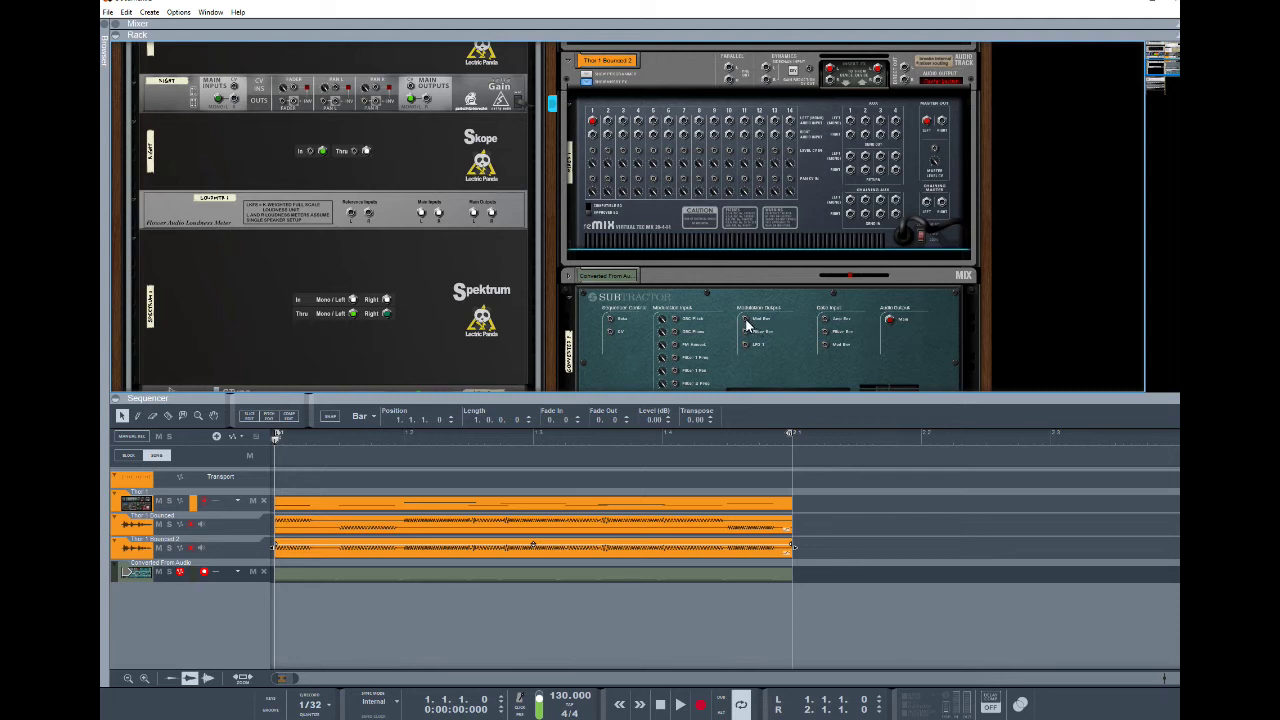
Cable the Subtractor's Mod Env output to the mixer's Channel 1 Level CV input and flip back.
left_click_drag(745, 325, 593, 154)
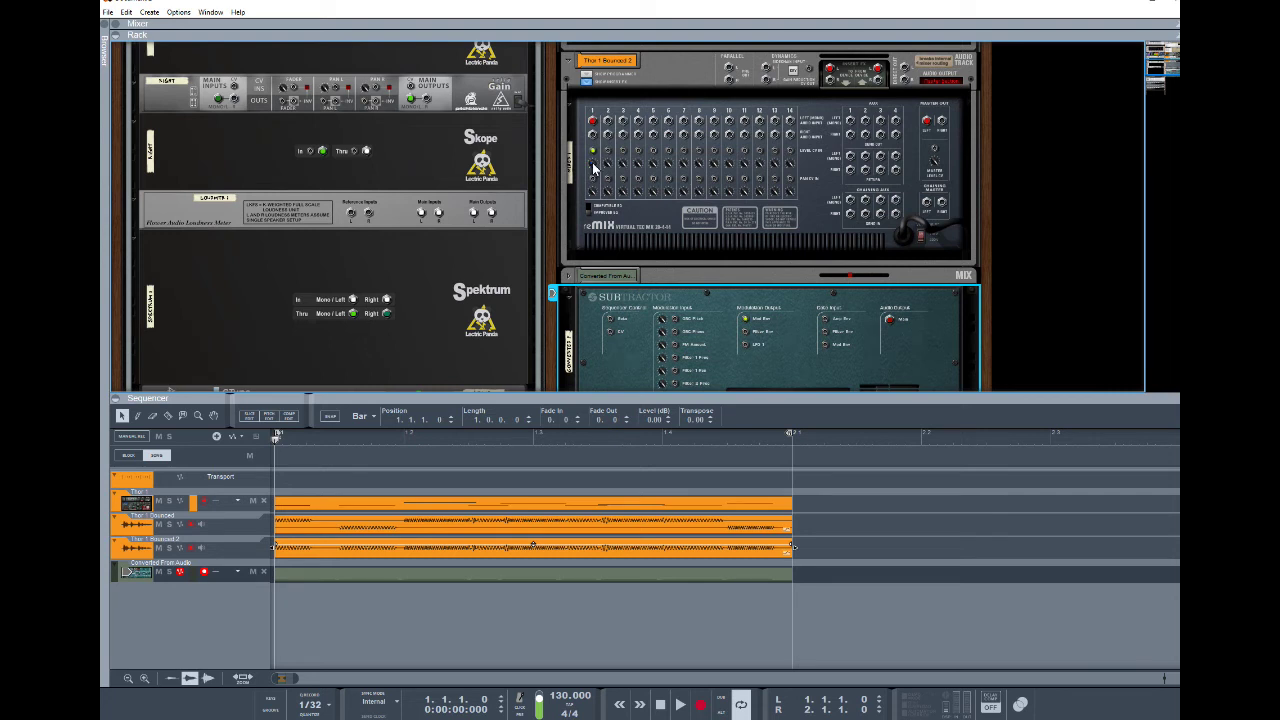
left_click(594, 169)
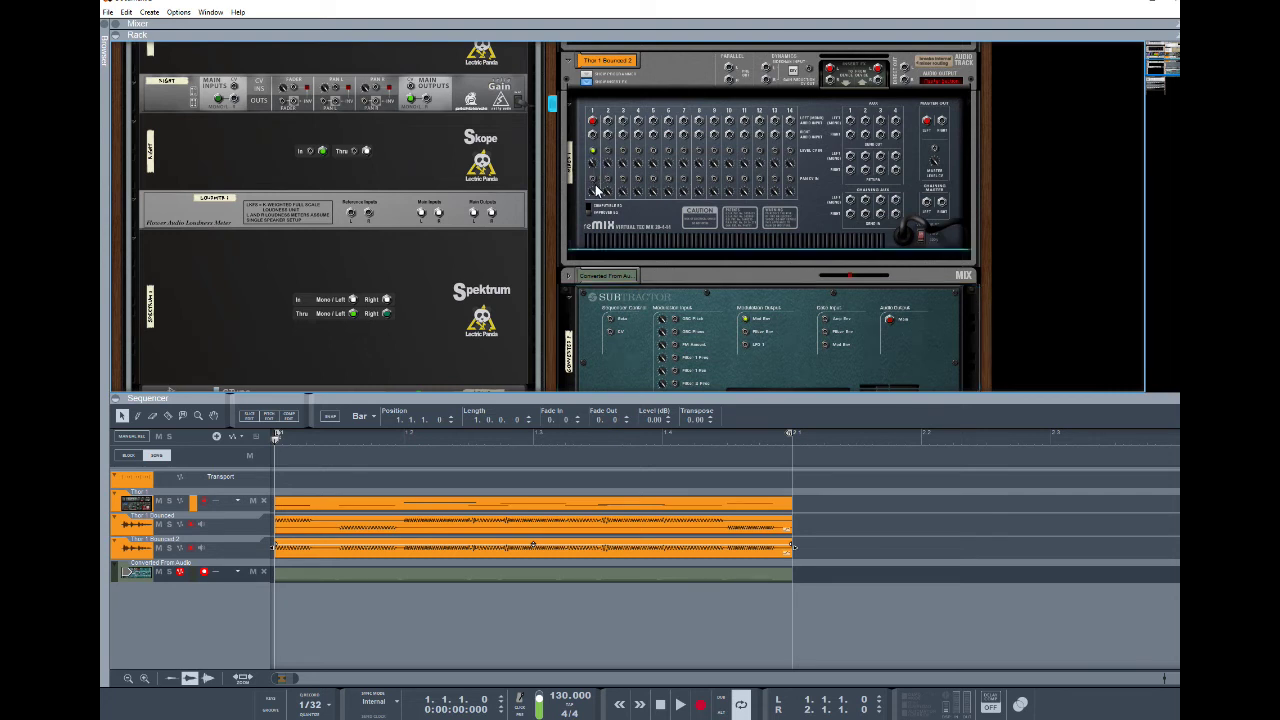
key("Tab")
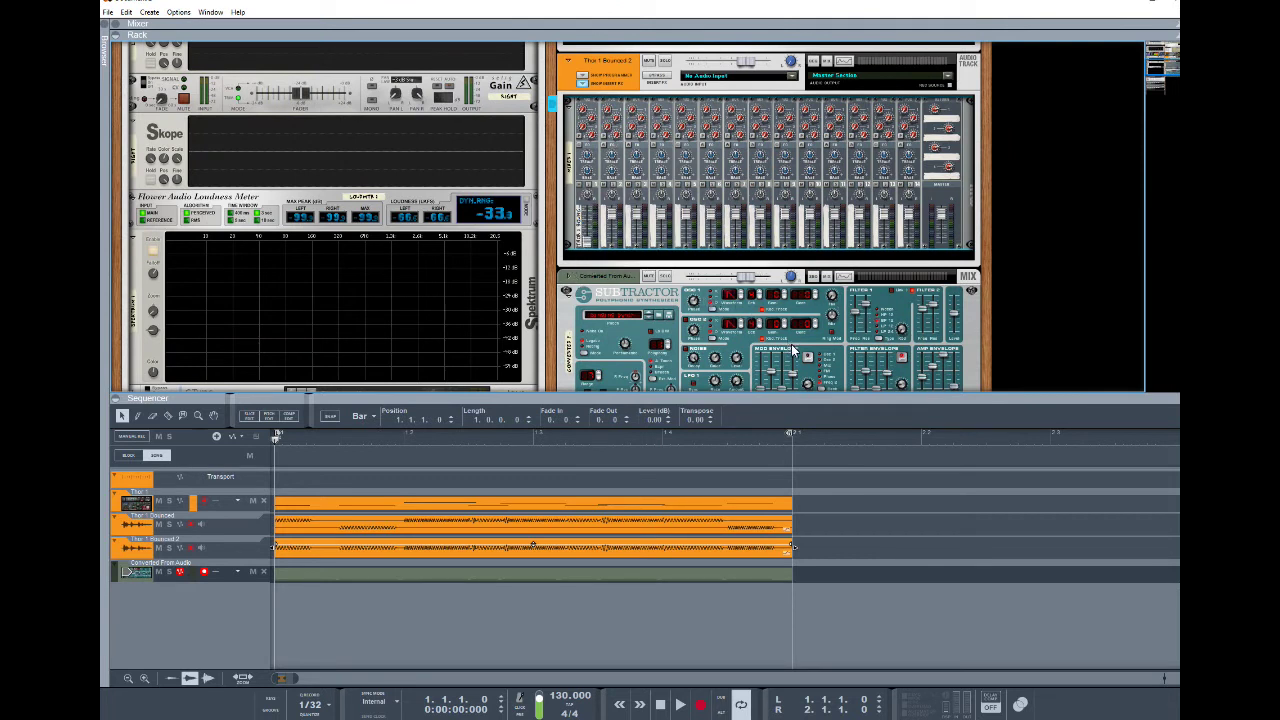
Set the Subtractor's mod envelope decay to 30, lower its volume, and raise mixer channel 1 to 85.
scroll(793, 350, "down", 1)
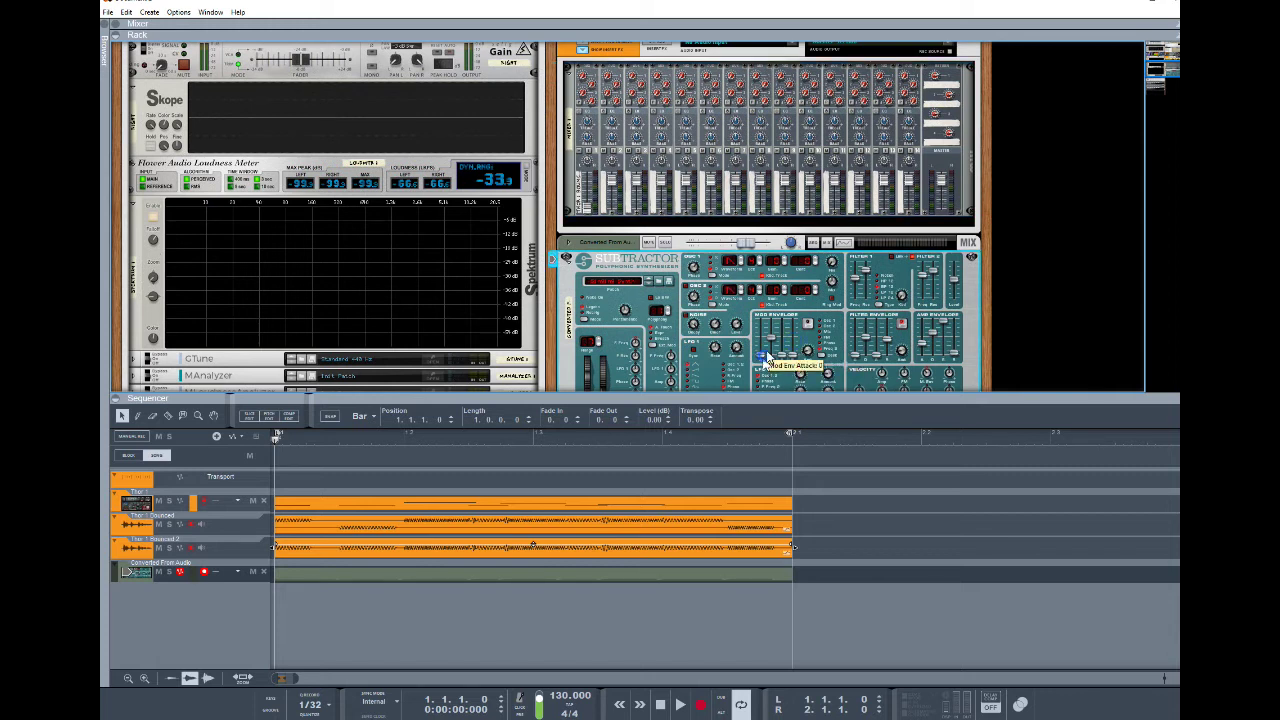
left_click_drag(771, 345, 773, 351)
left_click_drag(772, 350, 773, 352)
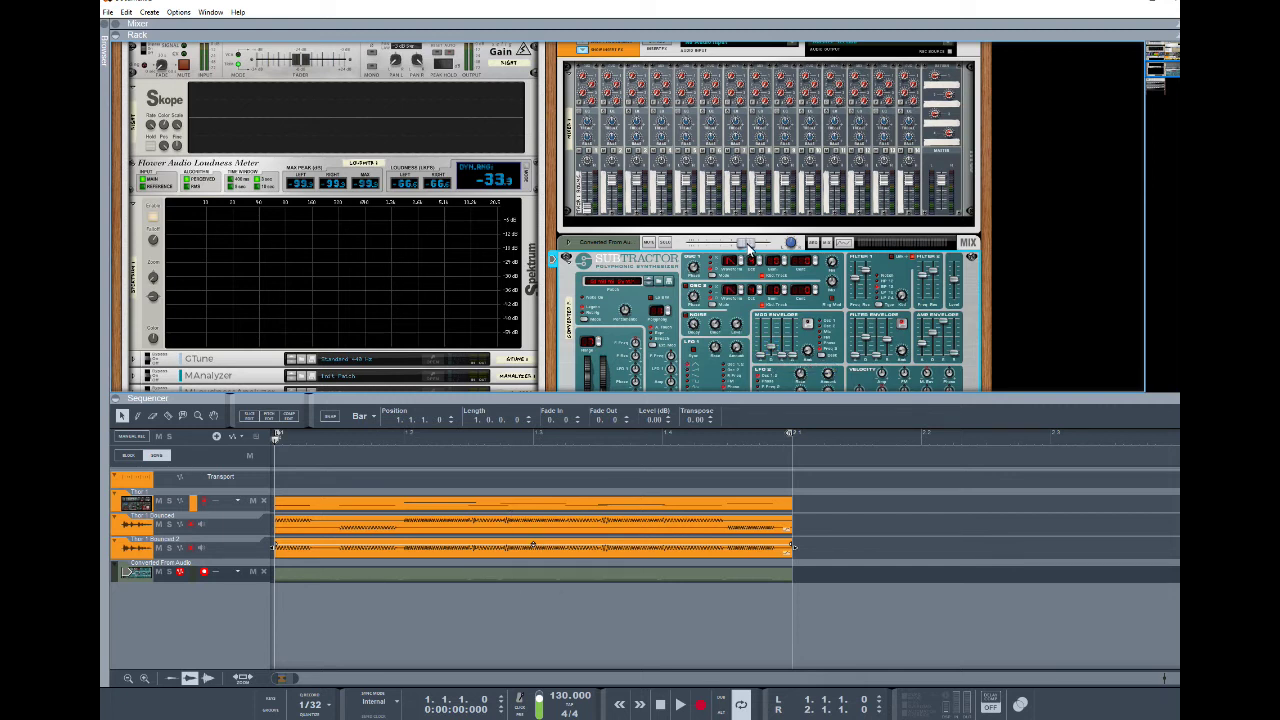
left_click_drag(748, 245, 648, 243)
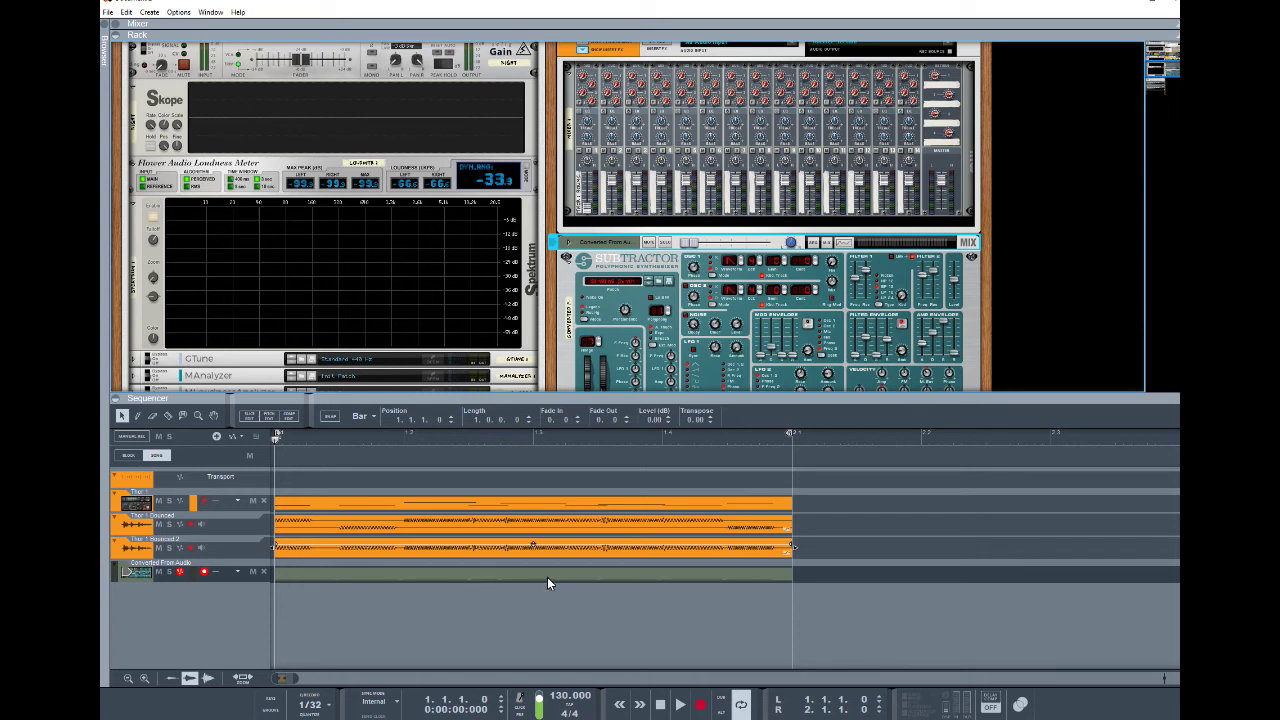
left_click(587, 203)
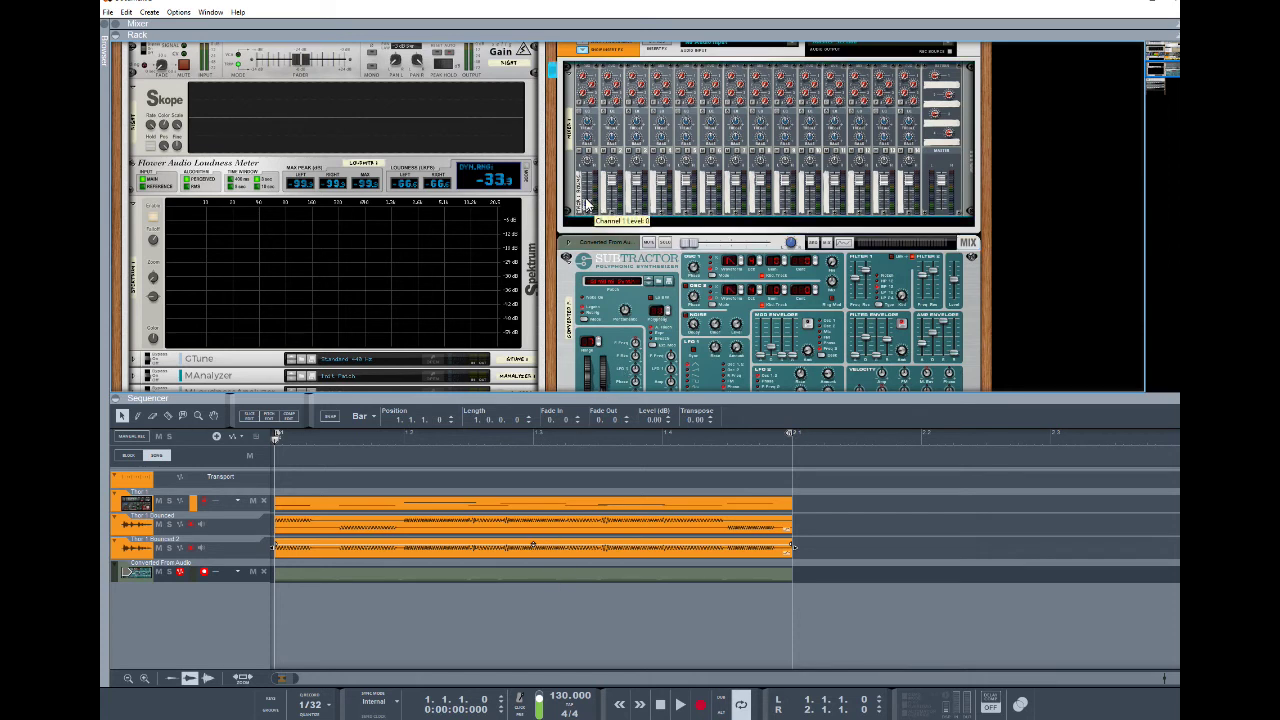
mouse_move(587, 203)
left_mouse_down()
mouse_move(587, 180)
mouse_move(600, 224)
left_mouse_up()
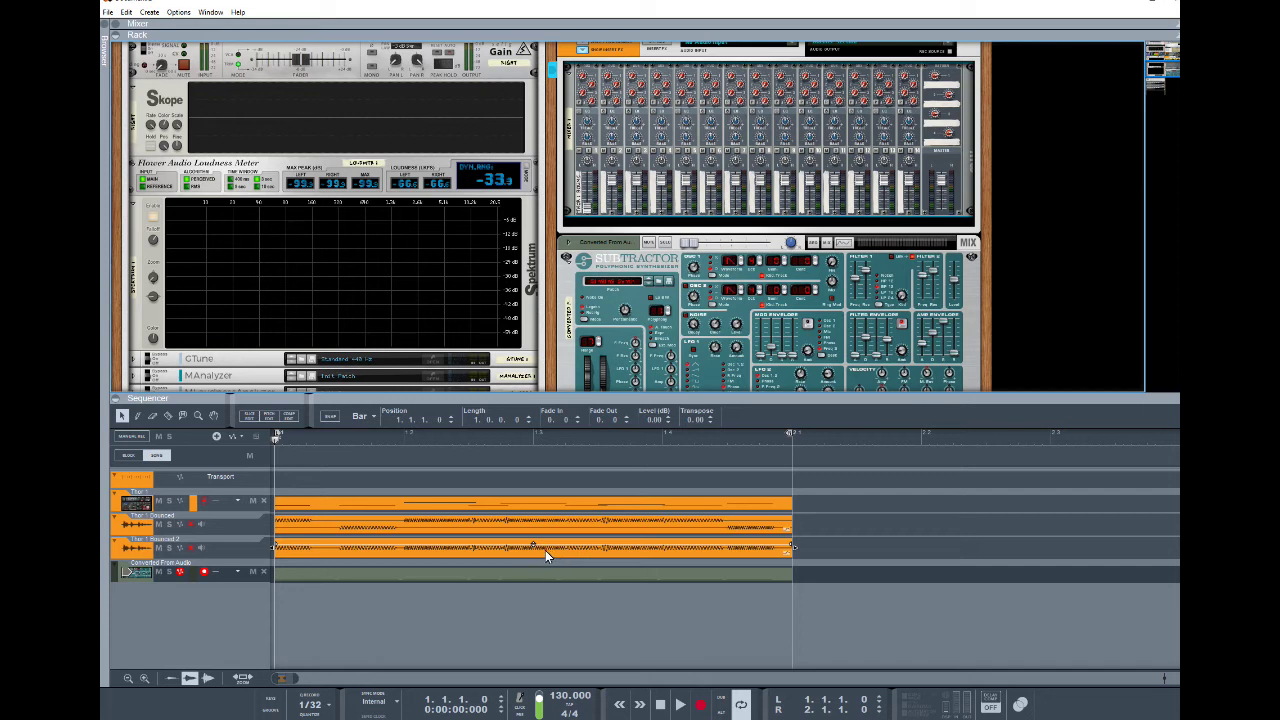
Bounce the Thor 1 Bounced 2 mixer channel over the loop range to a new track in the song.
left_click(481, 549)
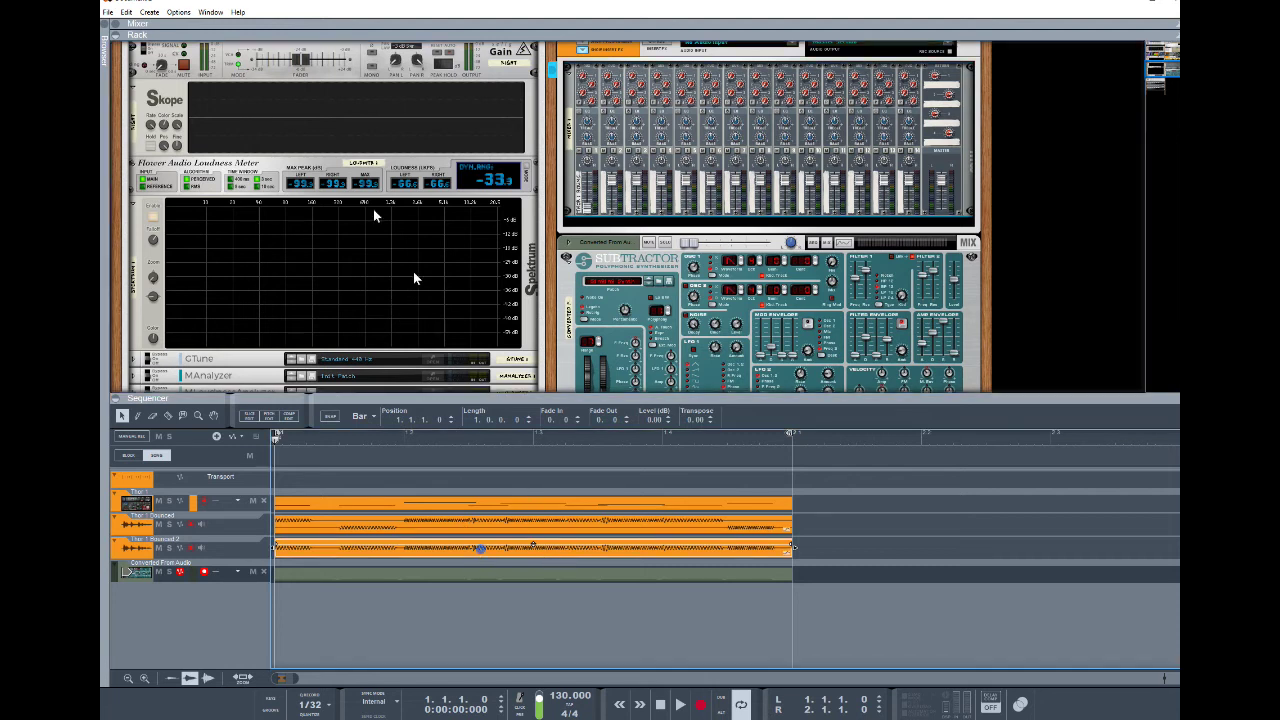
left_click(108, 12)
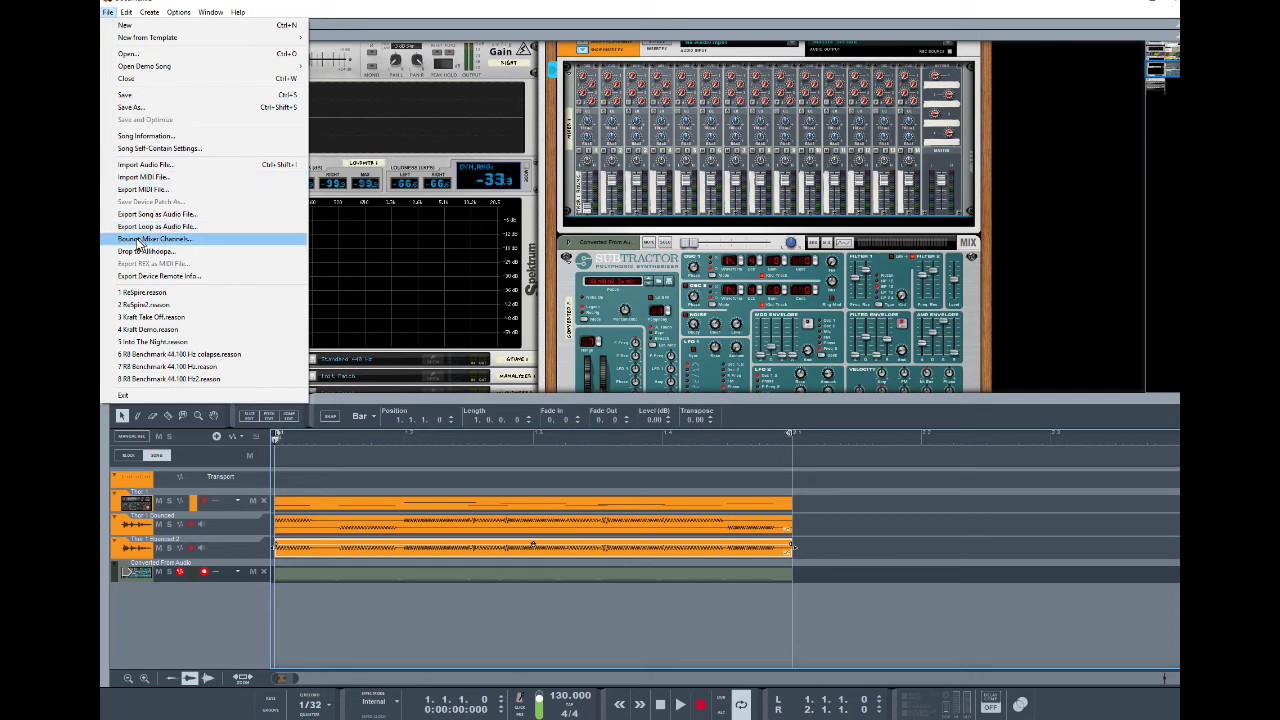
left_click(176, 241)
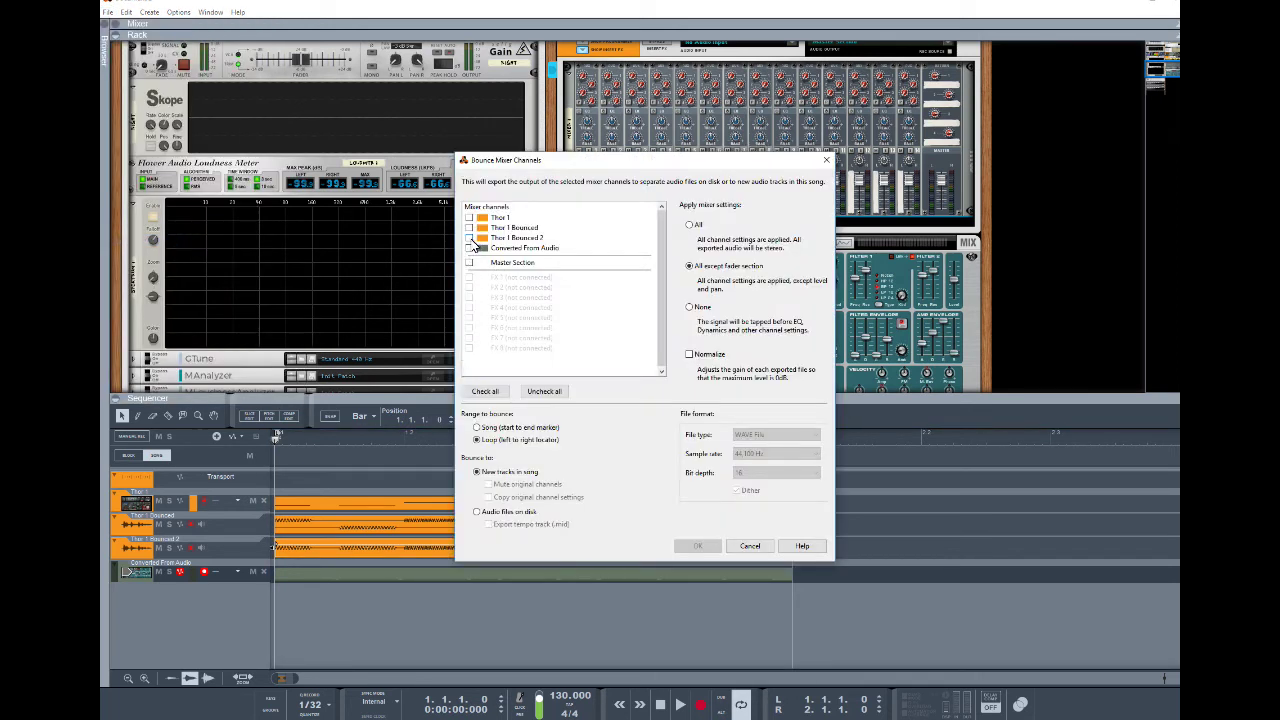
left_click(469, 238)
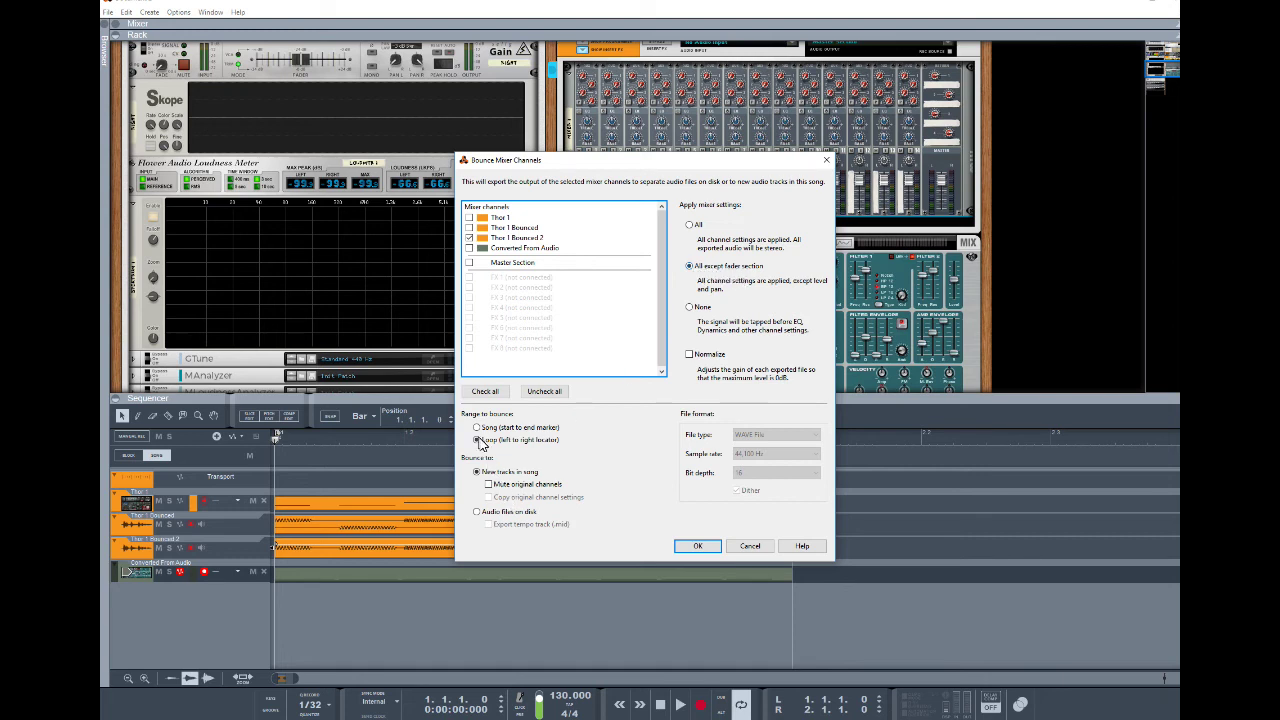
left_click(696, 546)
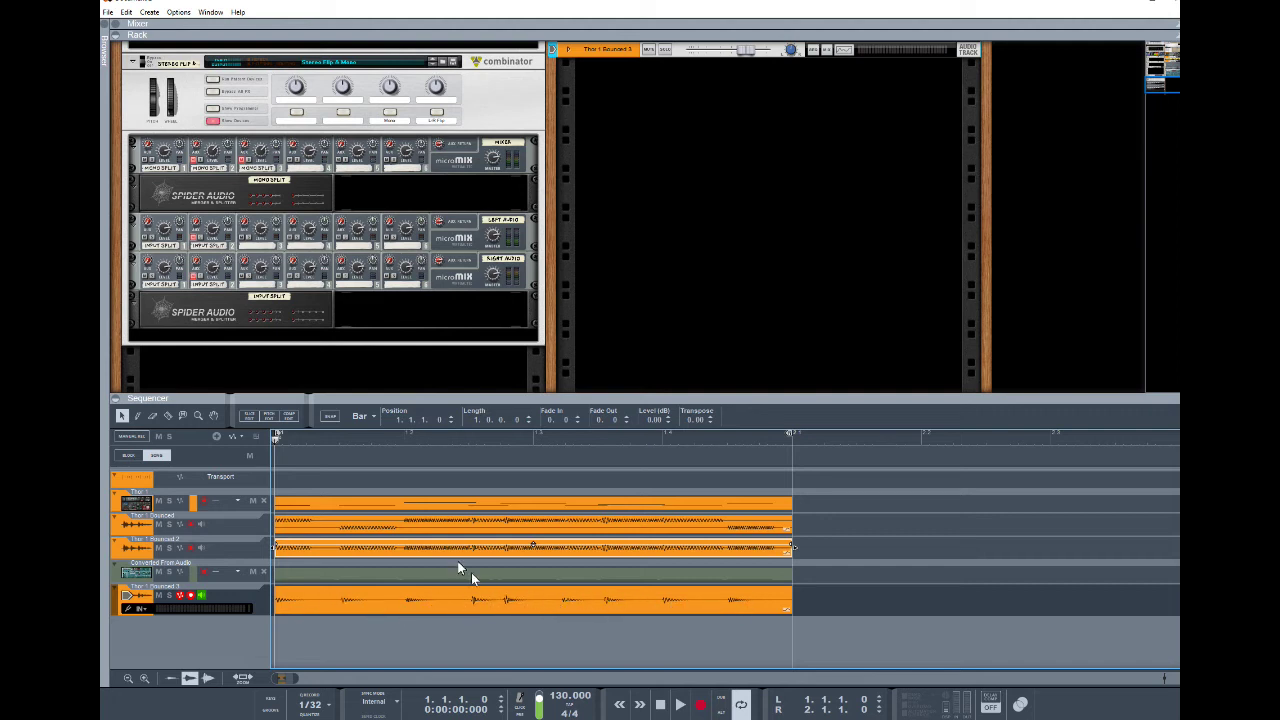
Convert the Thor 1 Bounced 3 clip with Bounce Audio Clips To MIDI and open the resulting notes in the piano roll.
right_click(530, 605)
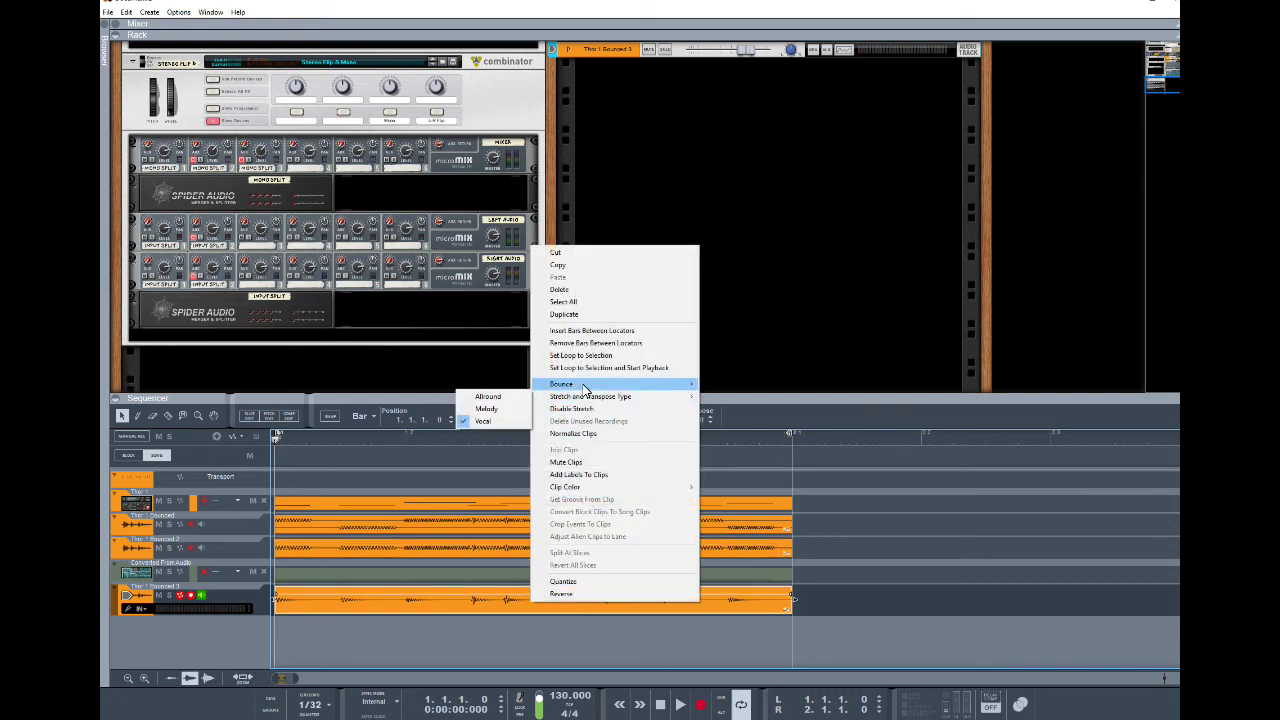
mouse_move(586, 397)
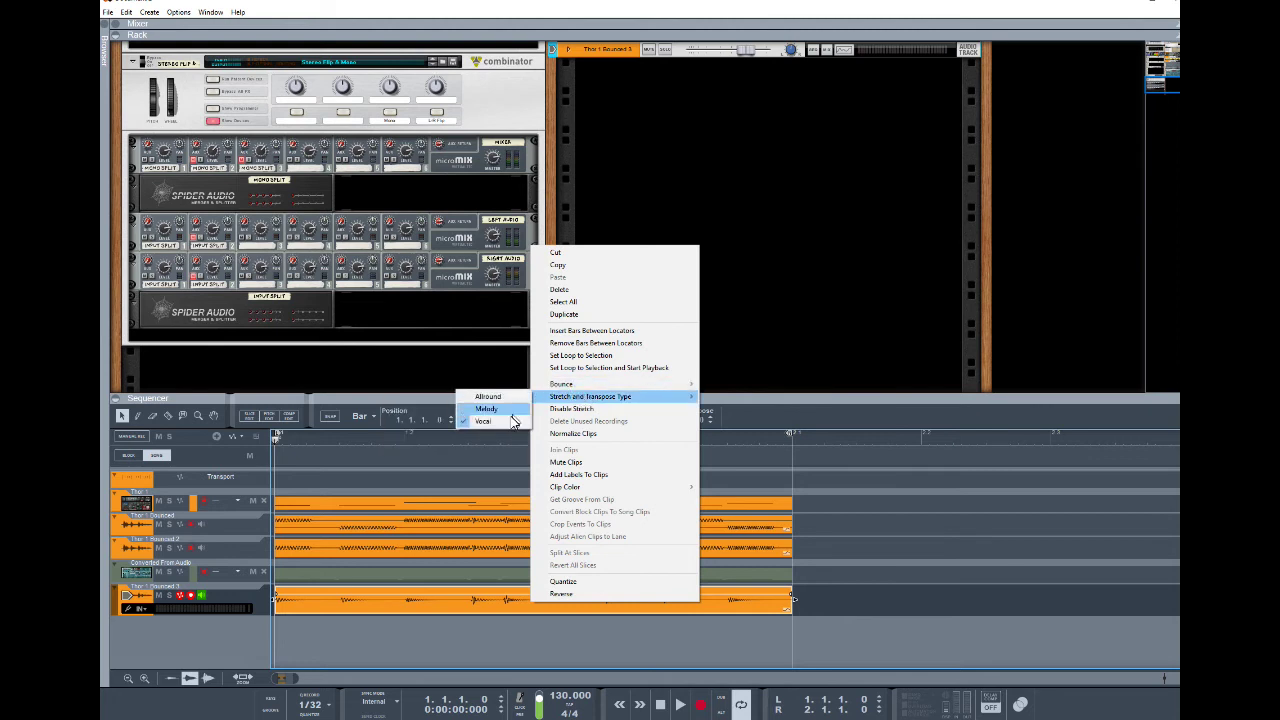
mouse_move(533, 388)
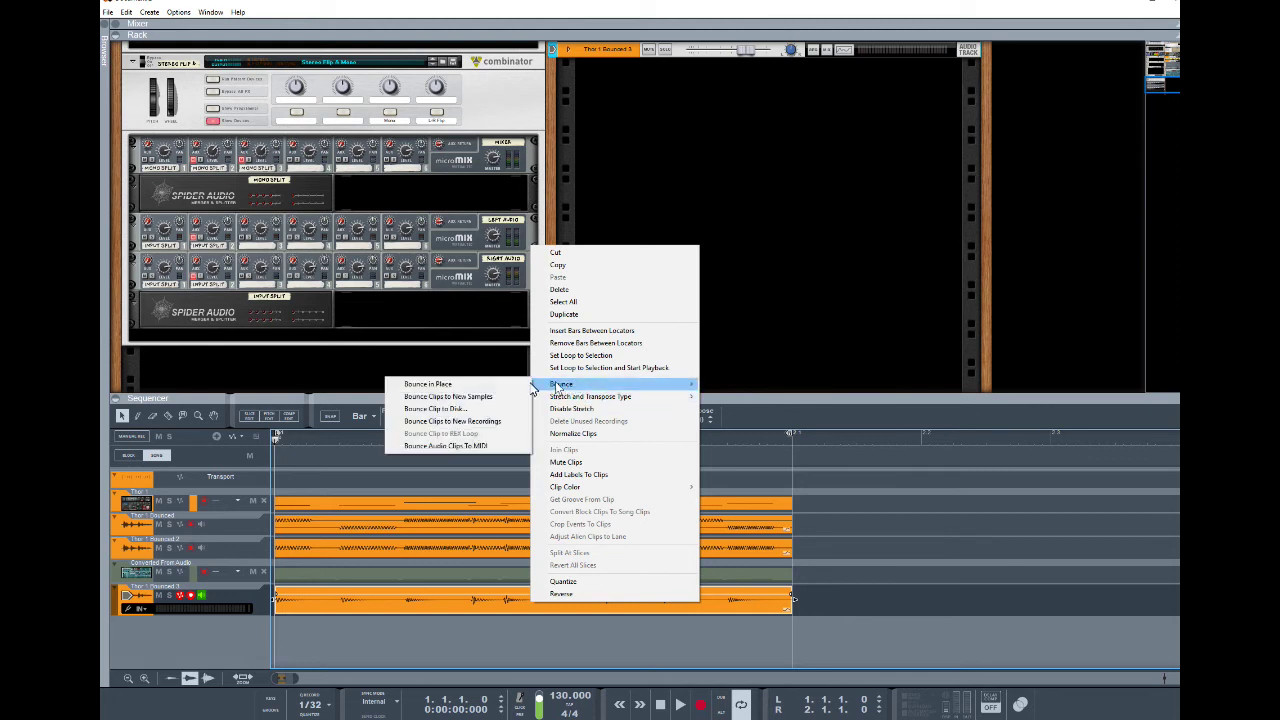
left_click(484, 444)
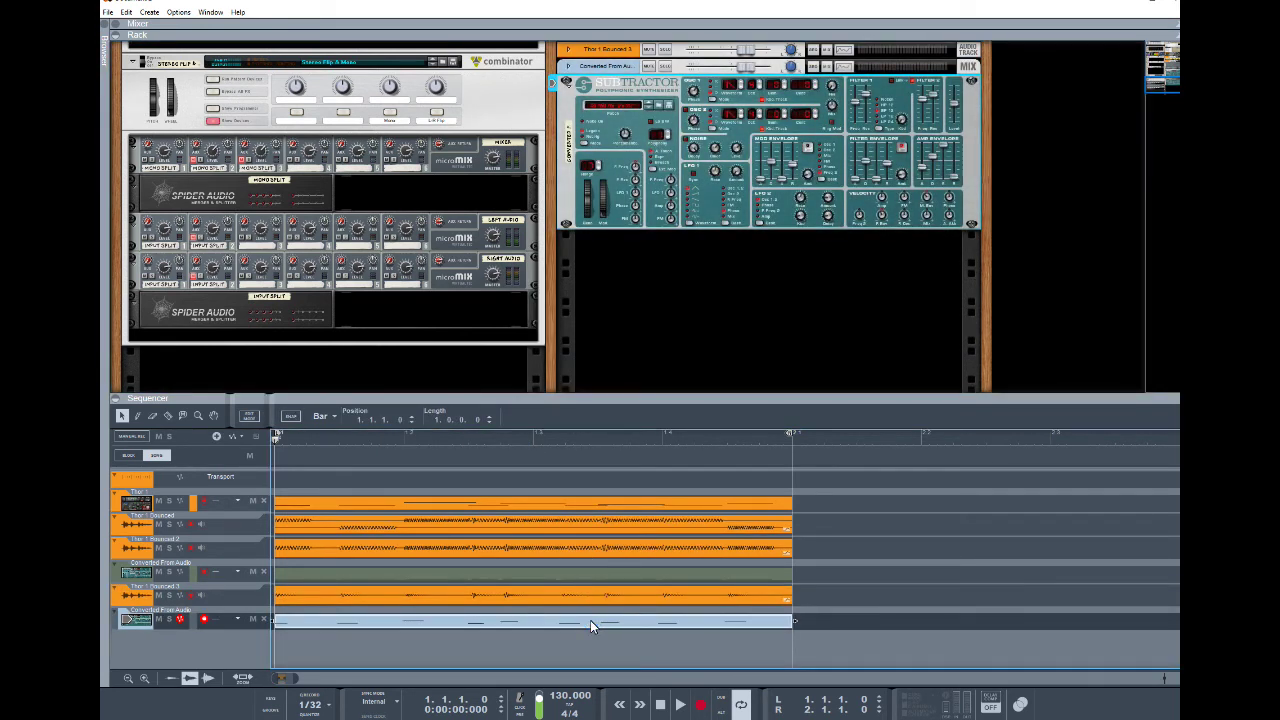
double_click(590, 622)
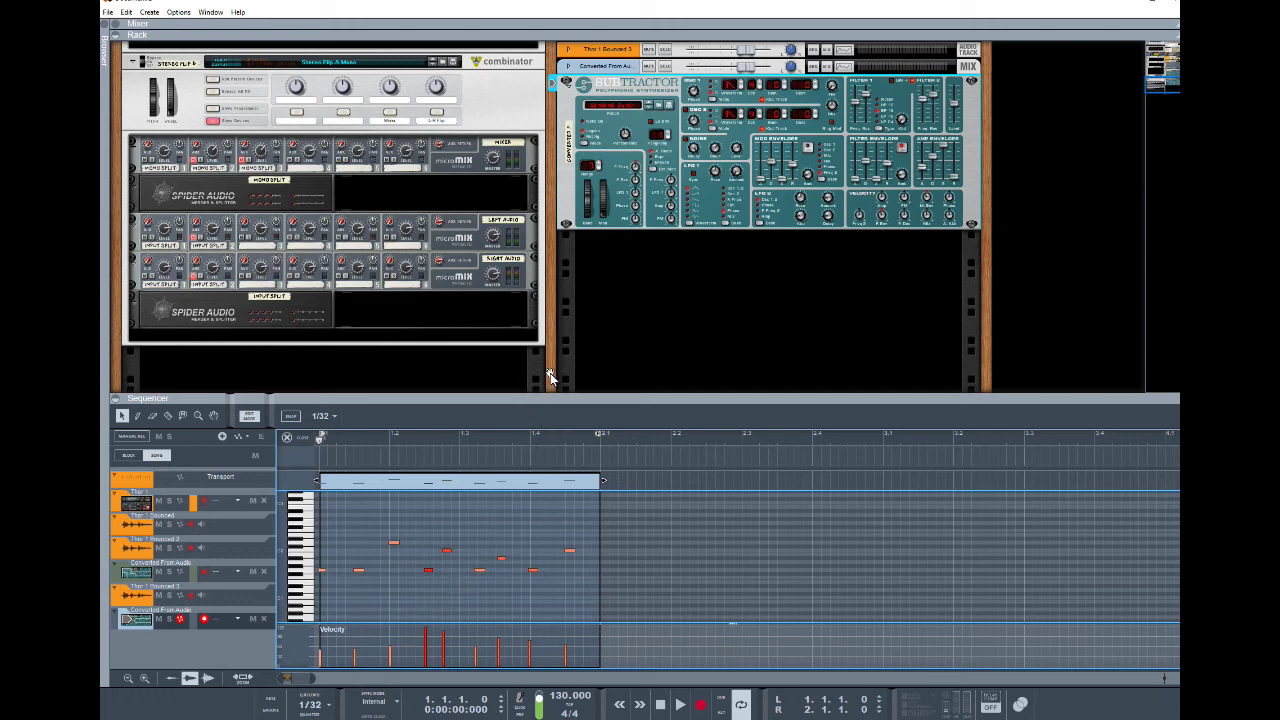
Load PoohBear.repatch from the Browser onto the converted track's Subtractor and start playback.
key("F3")
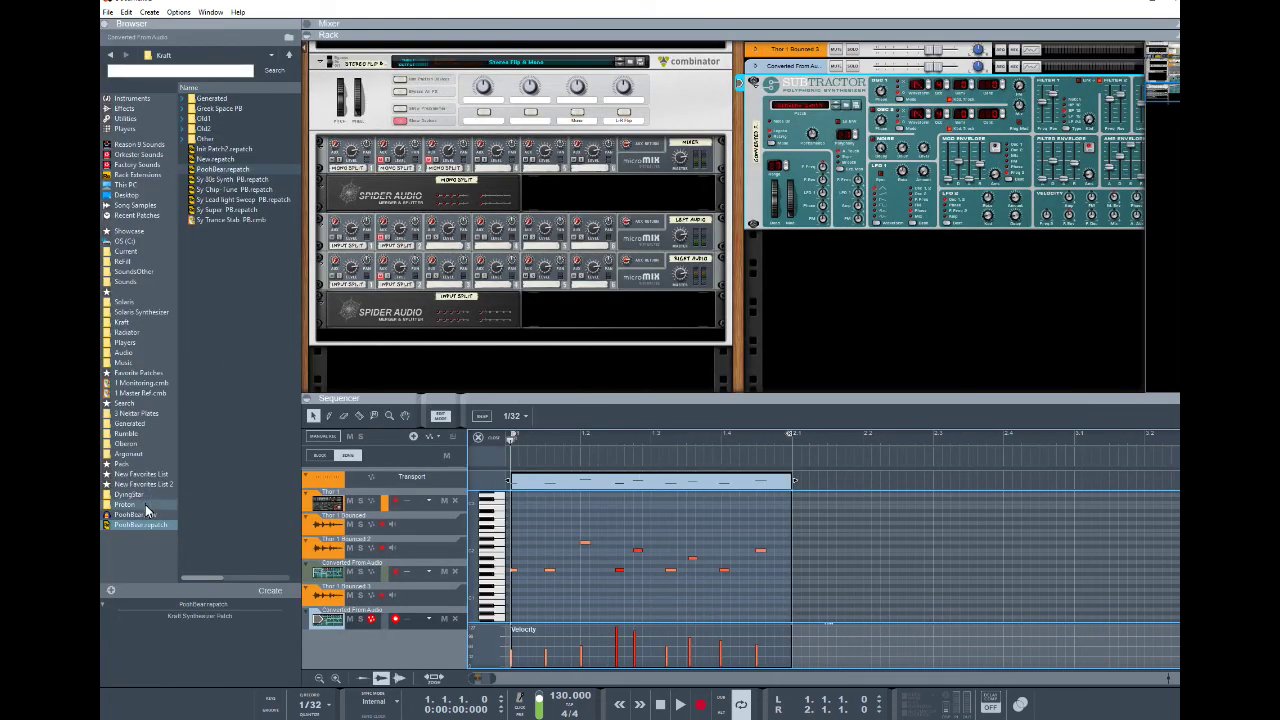
left_click_drag(145, 524, 860, 190)
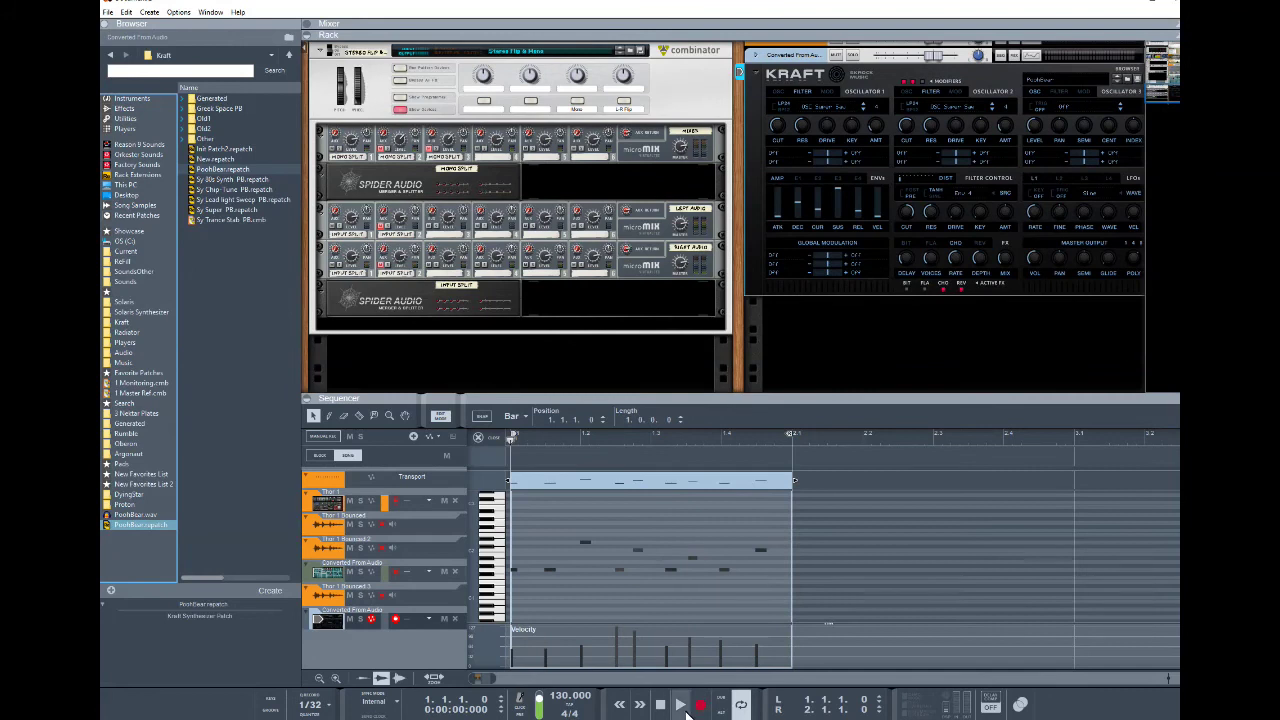
left_click(684, 710)
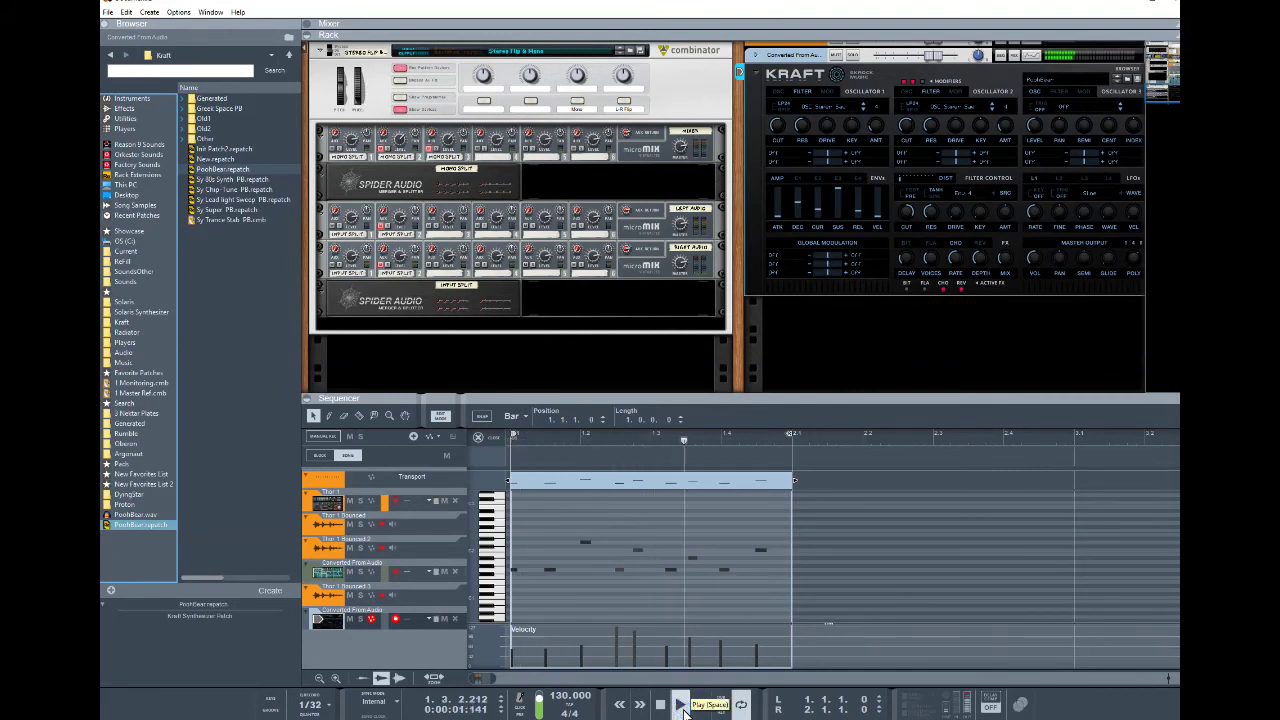
Toggle Solo between the converted MIDI track and the Thor 1 track to compare them, then stop playback.
left_click(361, 619)
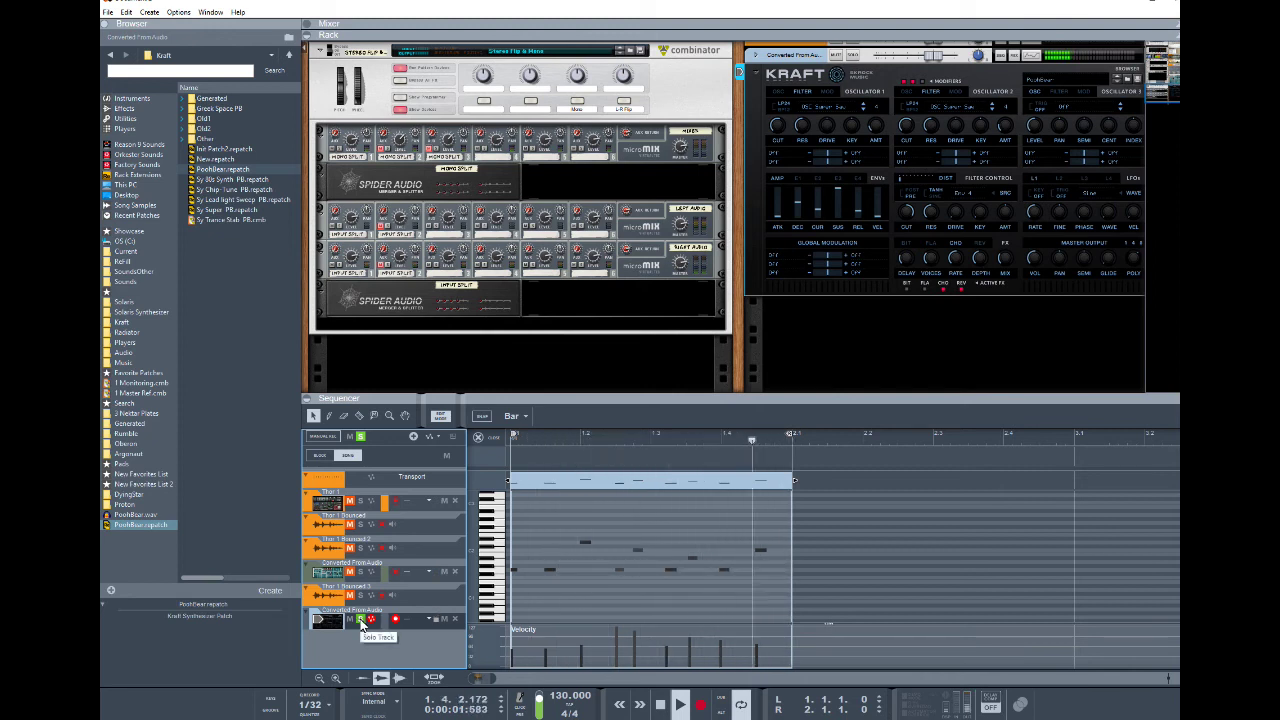
left_click(361, 619)
left_click(361, 500)
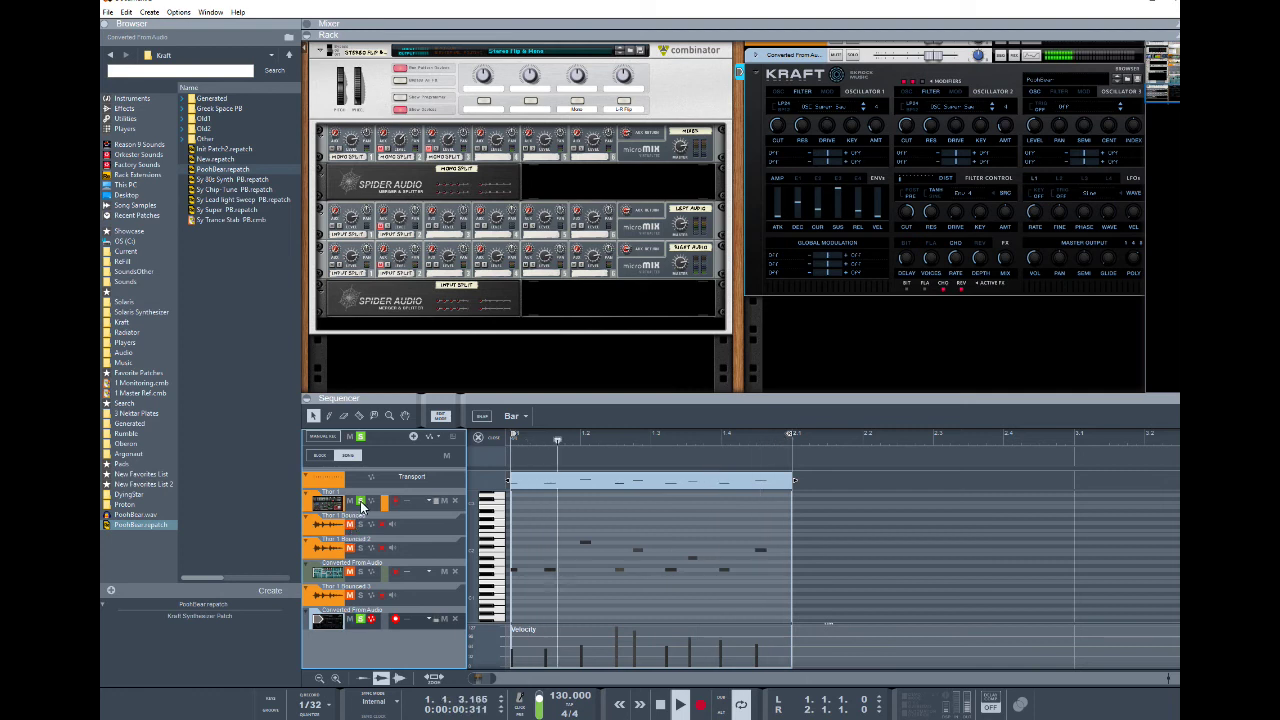
left_click(360, 500)
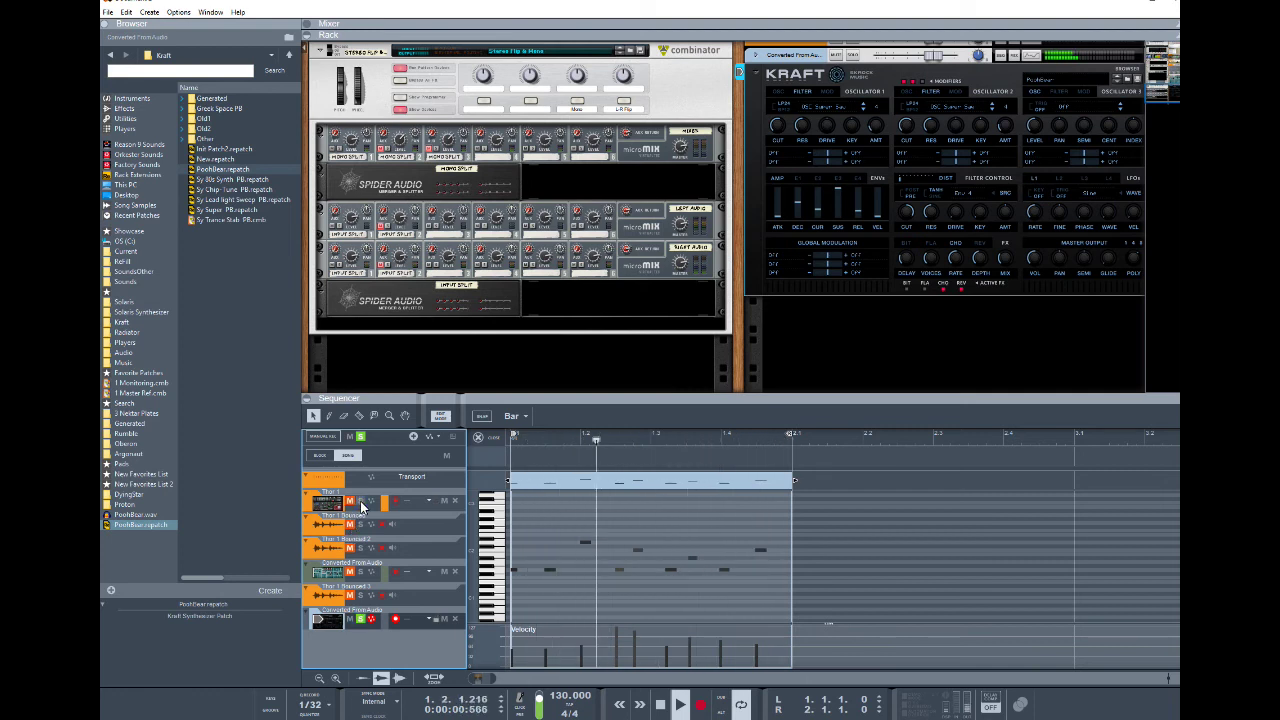
left_click(361, 502)
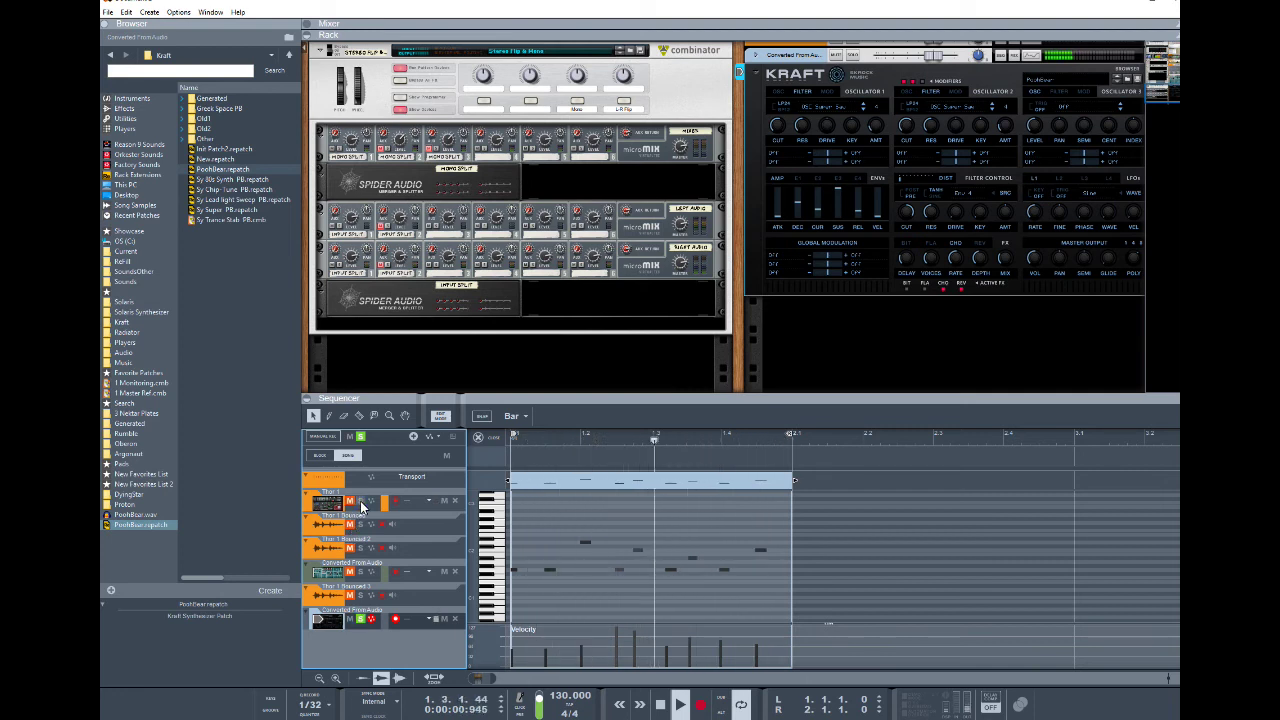
left_click(361, 620)
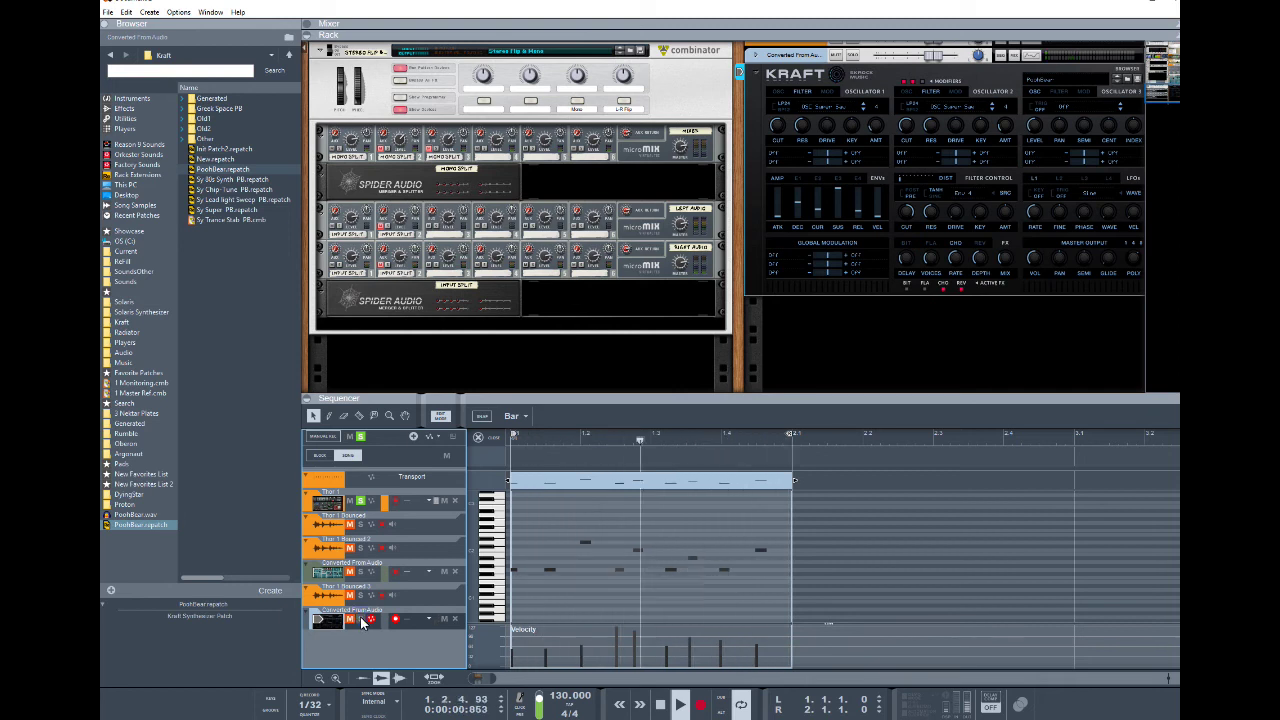
left_click(361, 620)
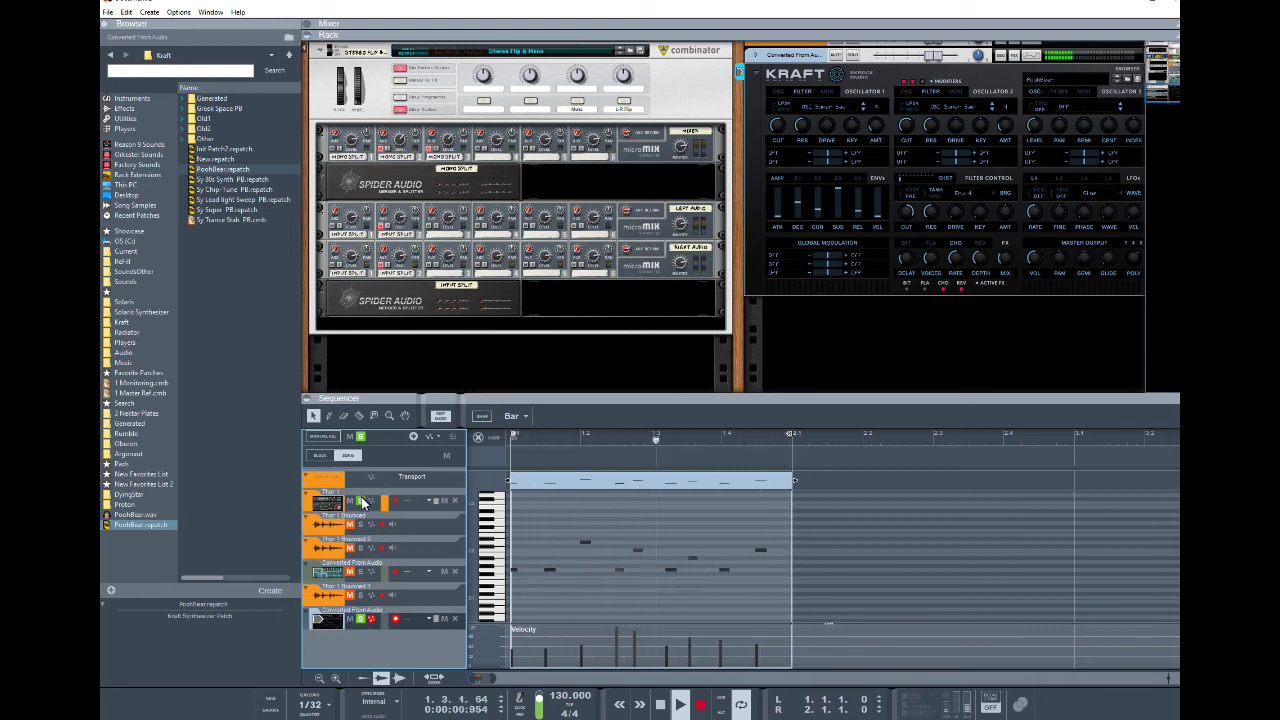
left_click(661, 704)
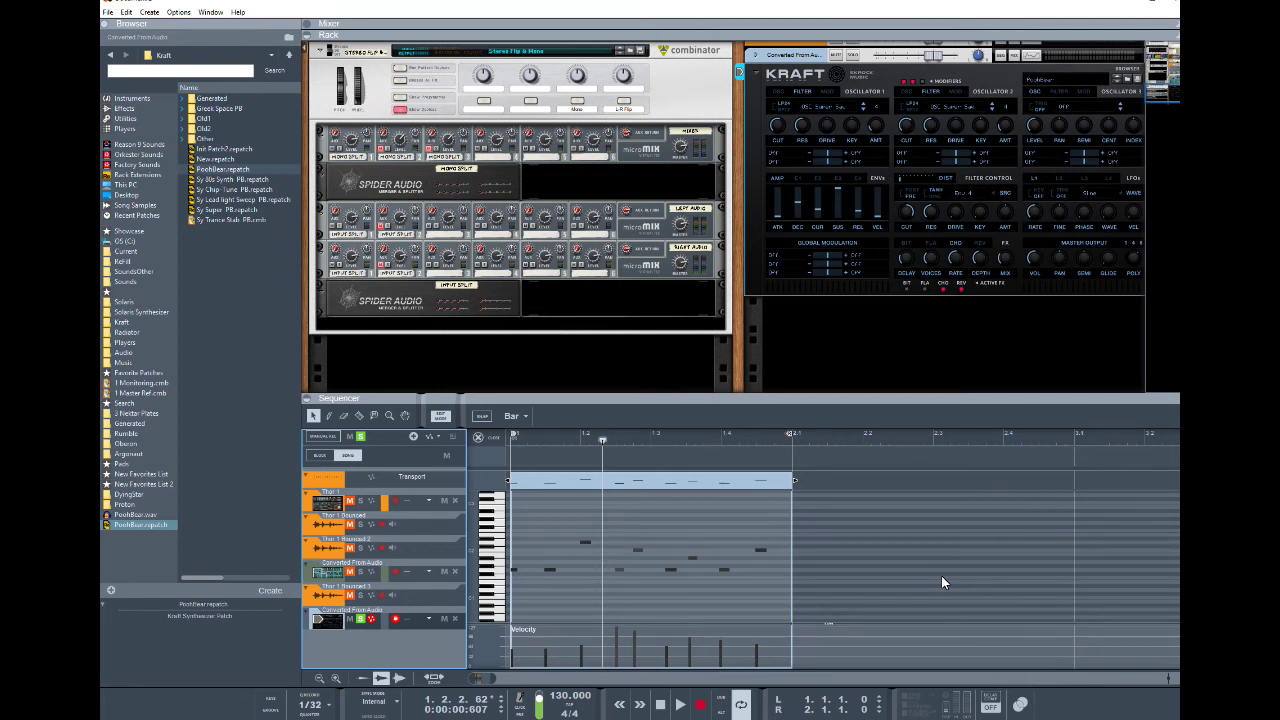
Select the Thor 1 Bounced 2 device and reveal the Mixer above the rack, showing its EQ and filter sections.
scroll(823, 279, "up", 3)
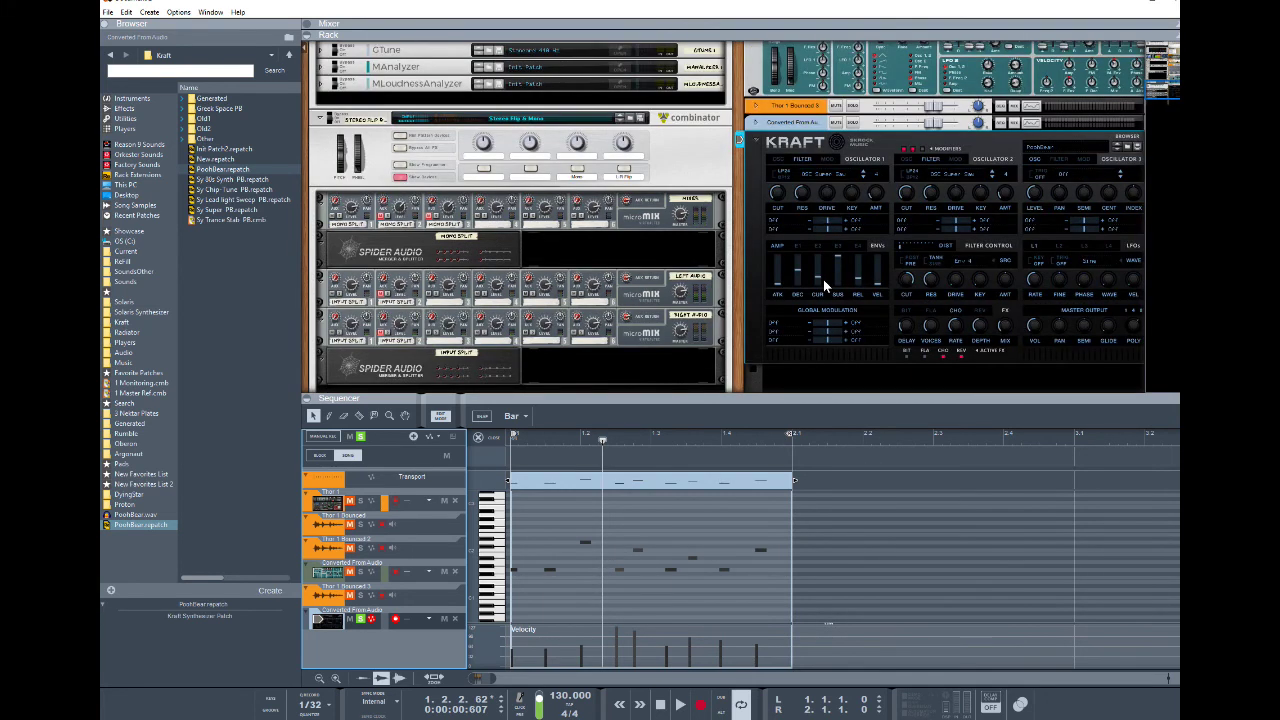
scroll(823, 279, "up", 5)
scroll(823, 279, "up", 1)
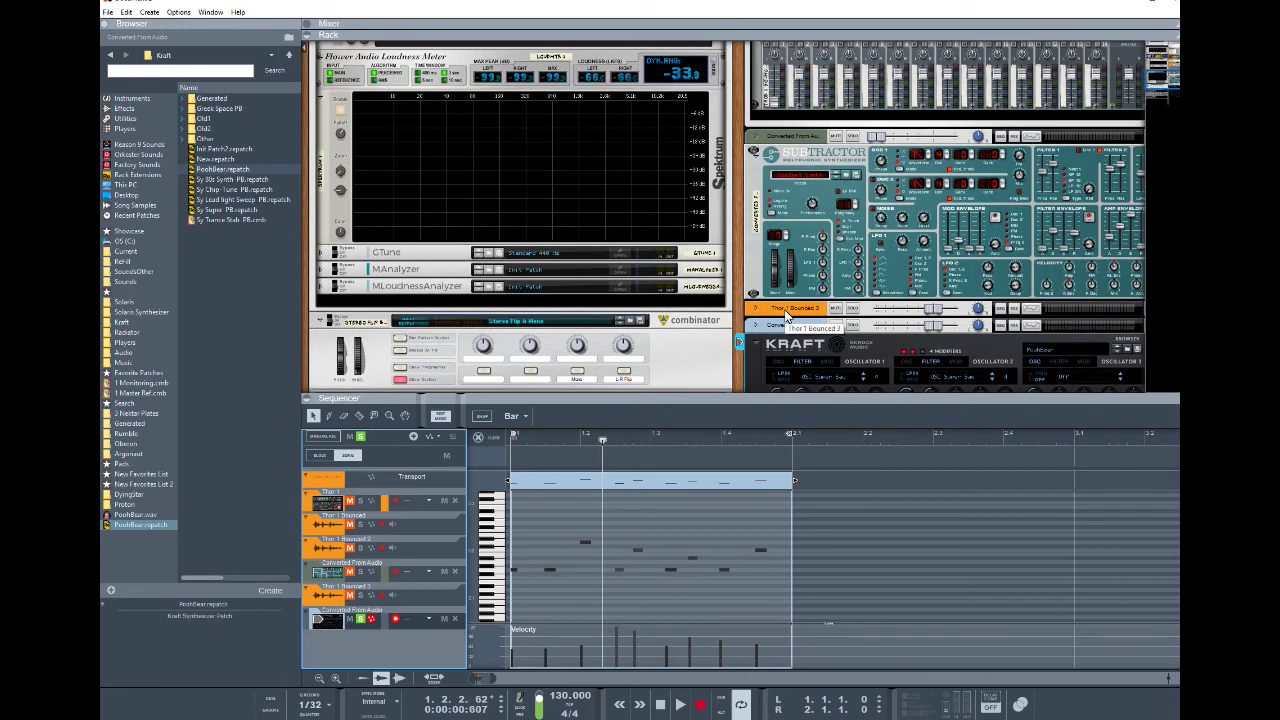
scroll(787, 316, "up", 6)
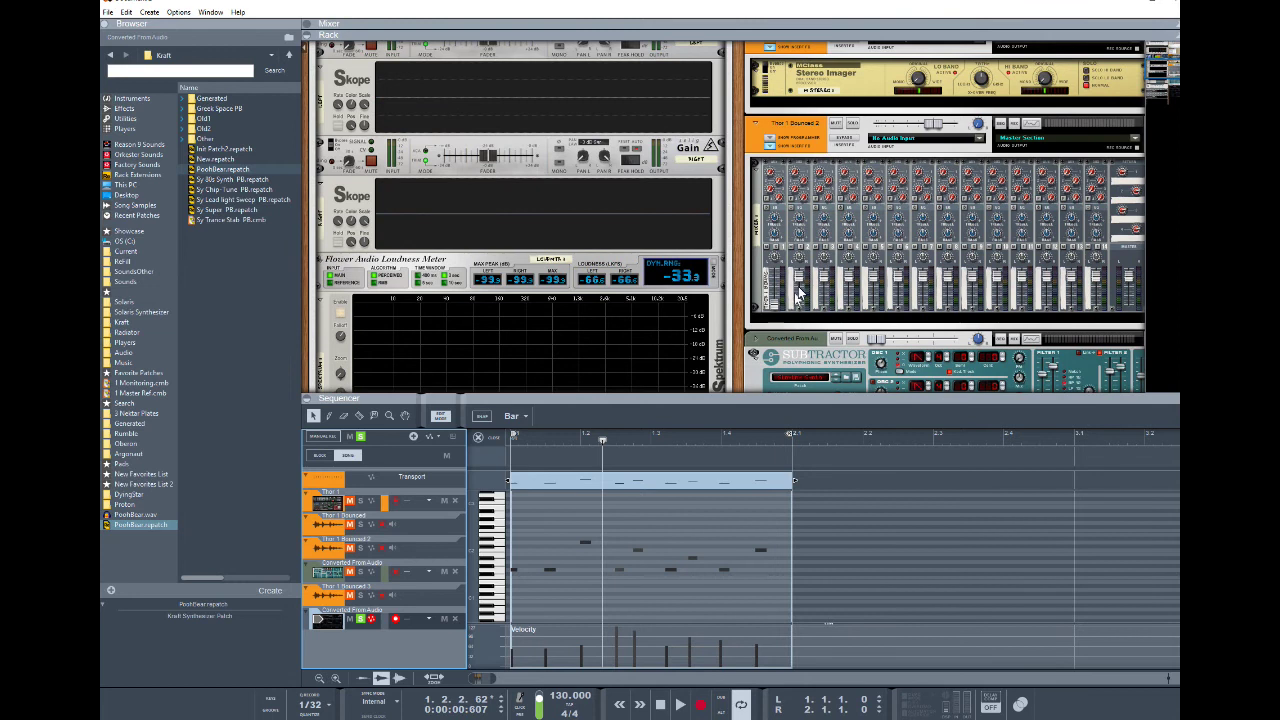
left_click(820, 133)
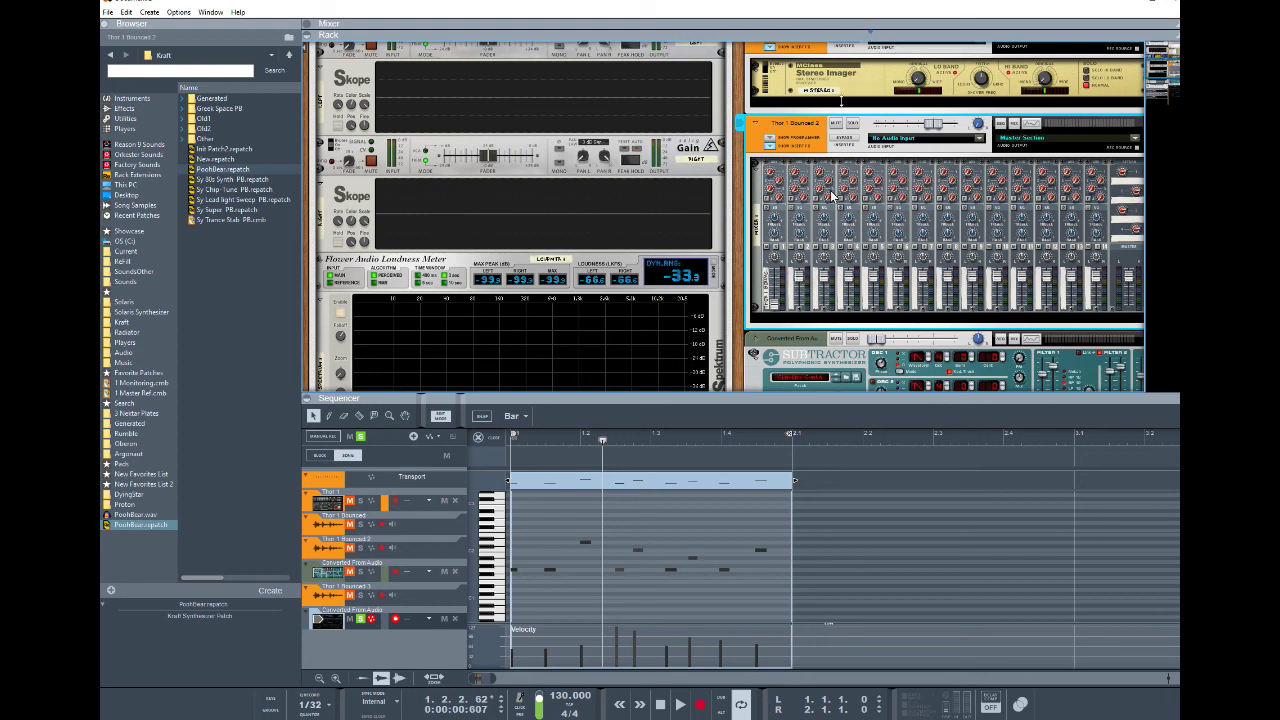
left_click_drag(870, 37, 845, 328)
scroll(975, 260, "up", 1)
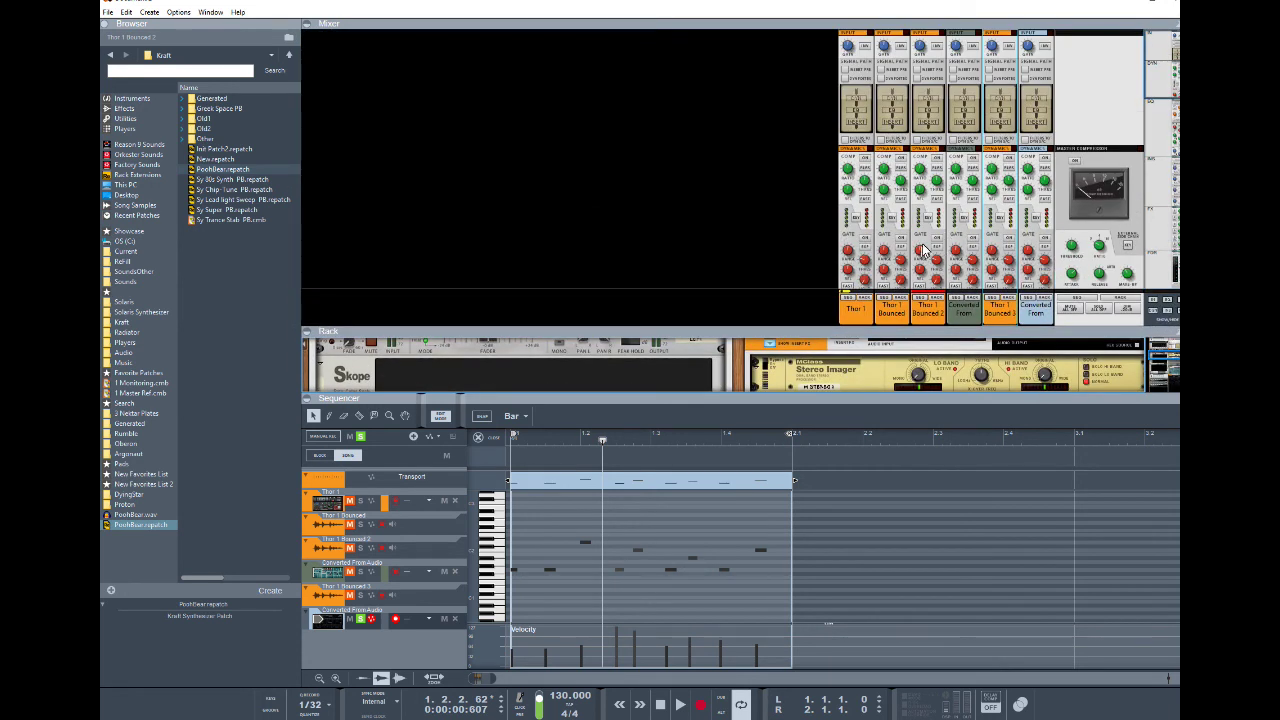
scroll(935, 245, "down", 5)
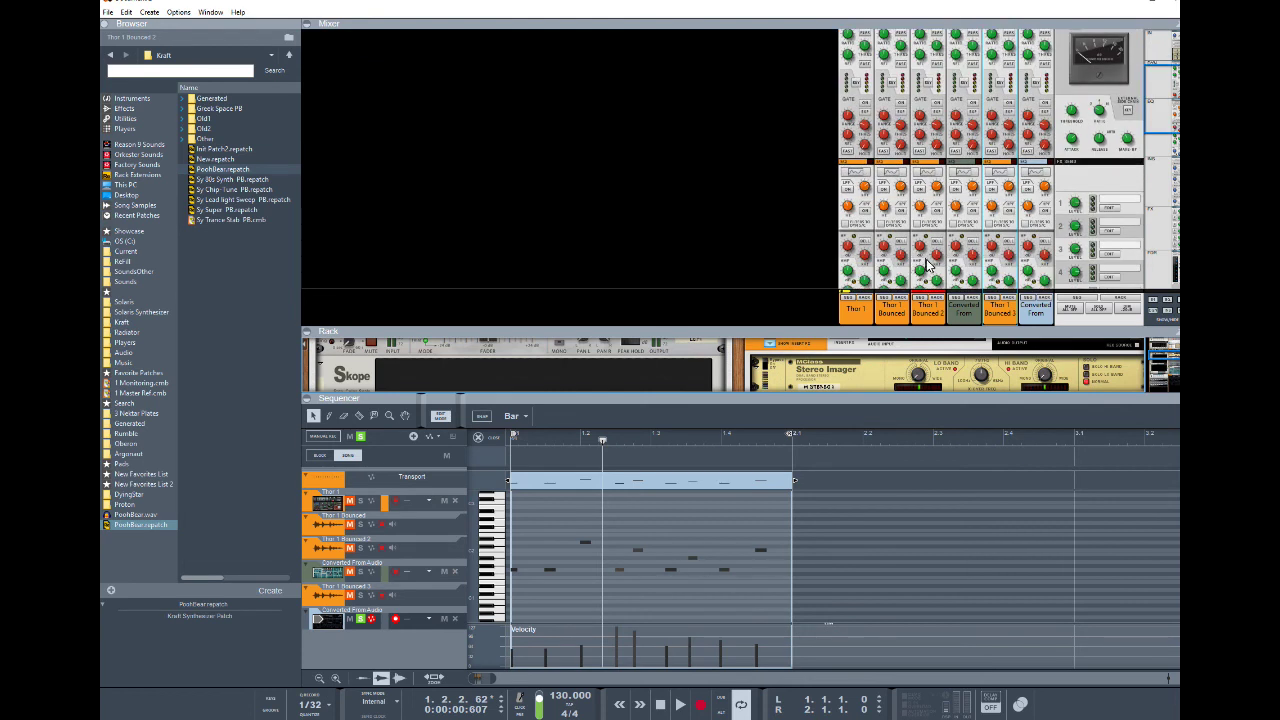